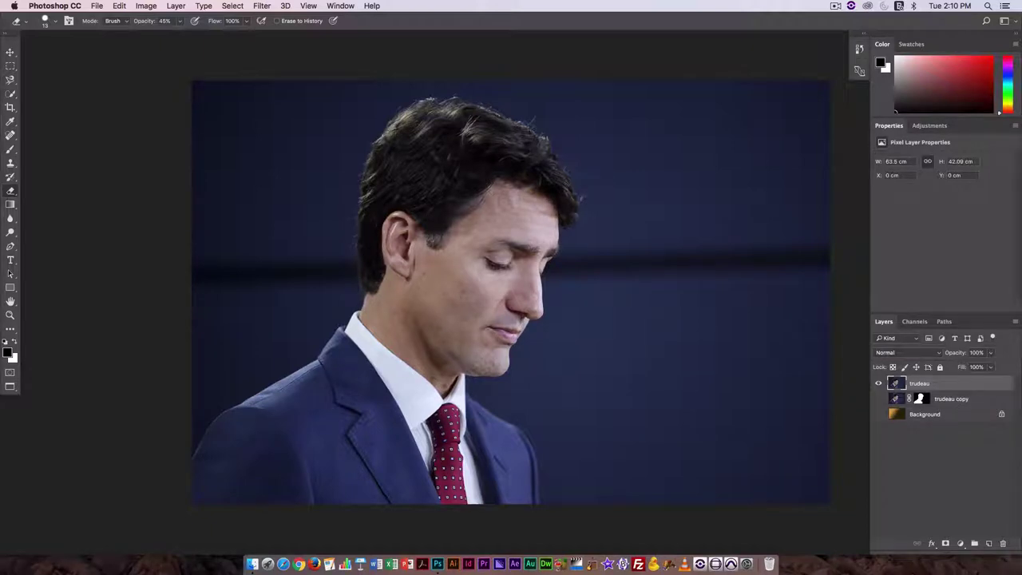
Select the dark blue background behind the man's head and back with the Quick Selection tool.
key("super")
key("super+0")
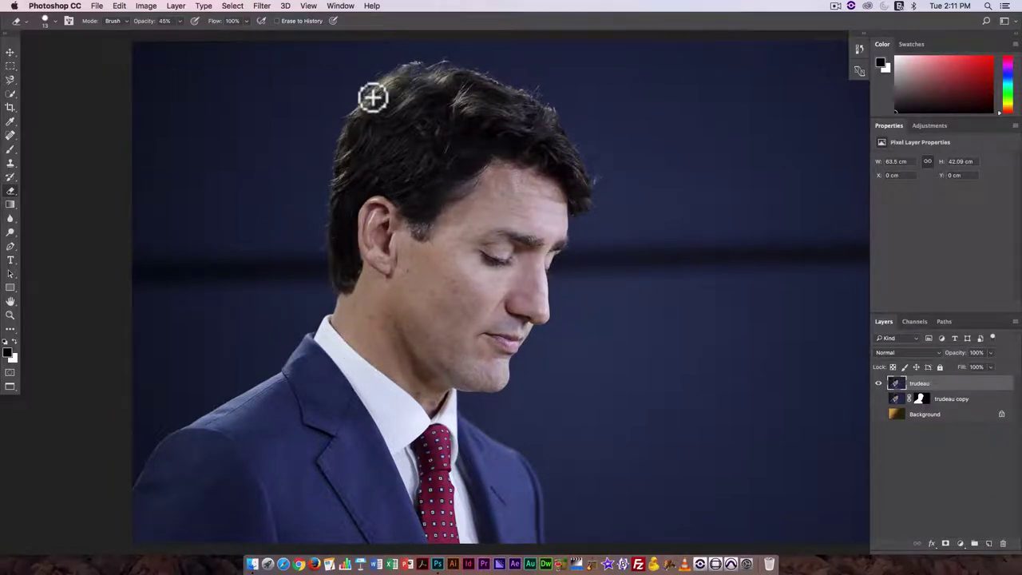
left_click(10, 94)
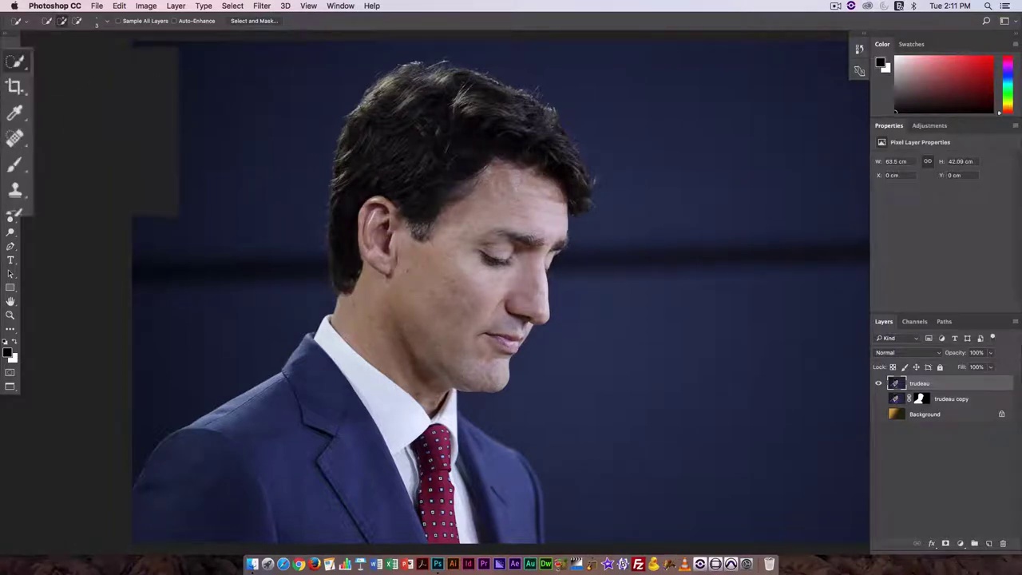
left_click(14, 61)
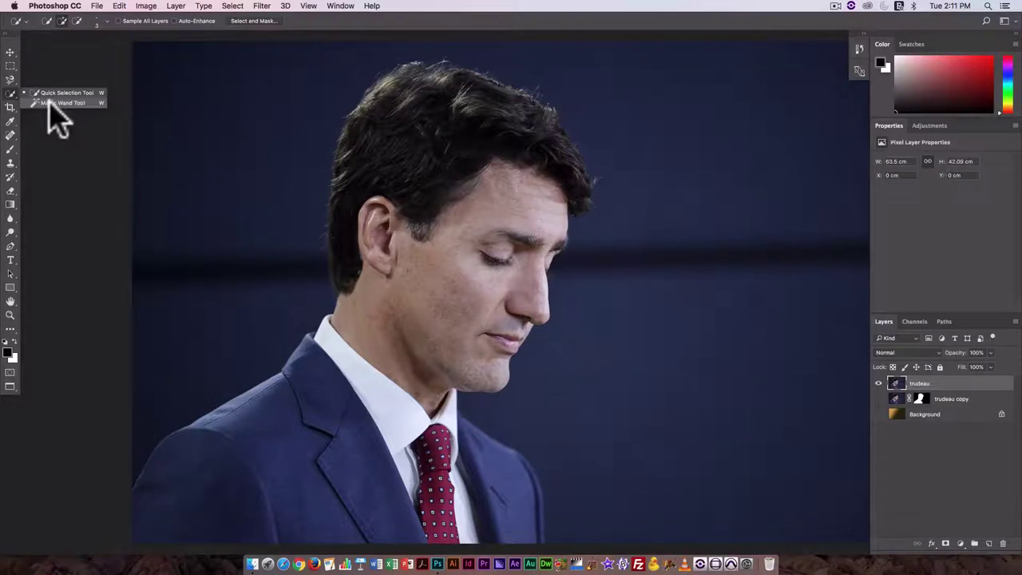
left_click(105, 21)
left_click(314, 21)
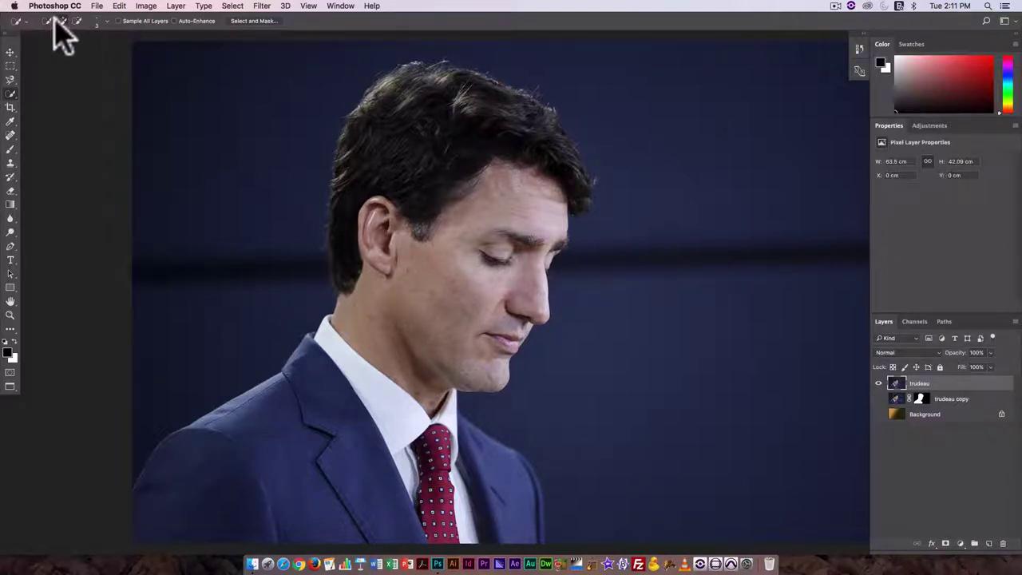
mouse_move(192, 347)
left_mouse_down()
mouse_move(227, 262)
mouse_move(227, 208)
mouse_move(392, 94)
left_mouse_up()
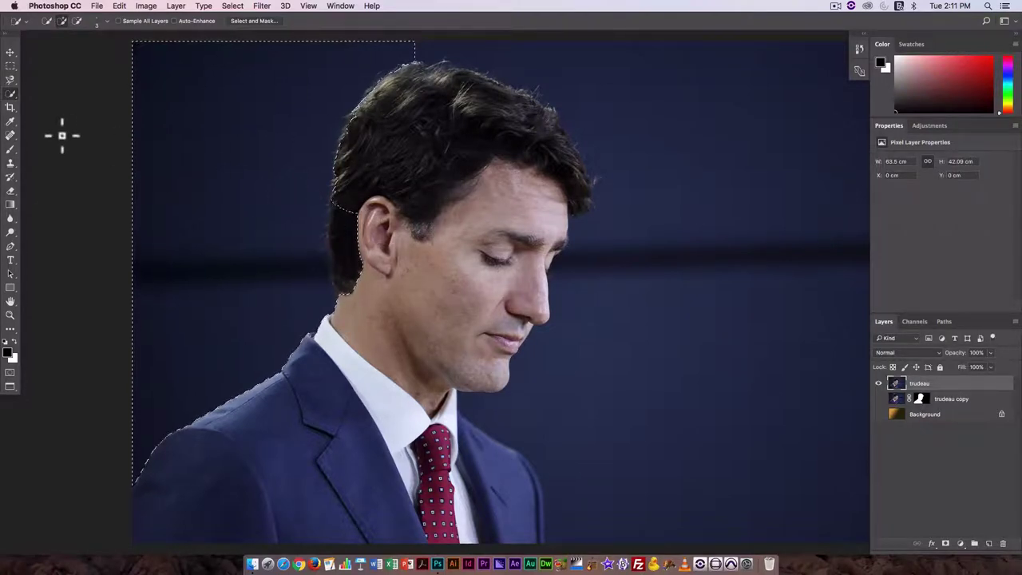
Subtract the hair behind the man's ear and at his nape from the background selection.
left_click(76, 20)
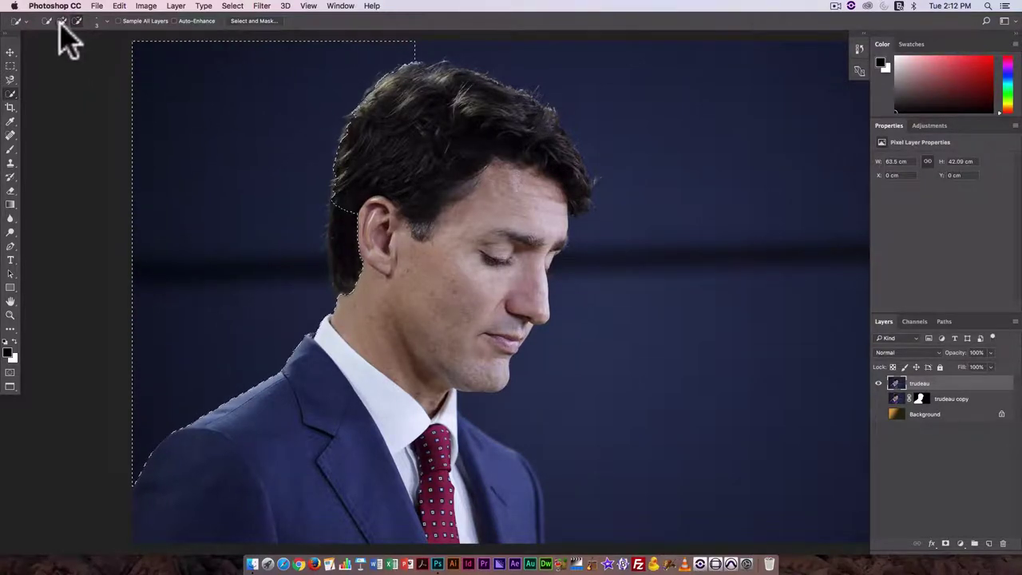
key("alt")
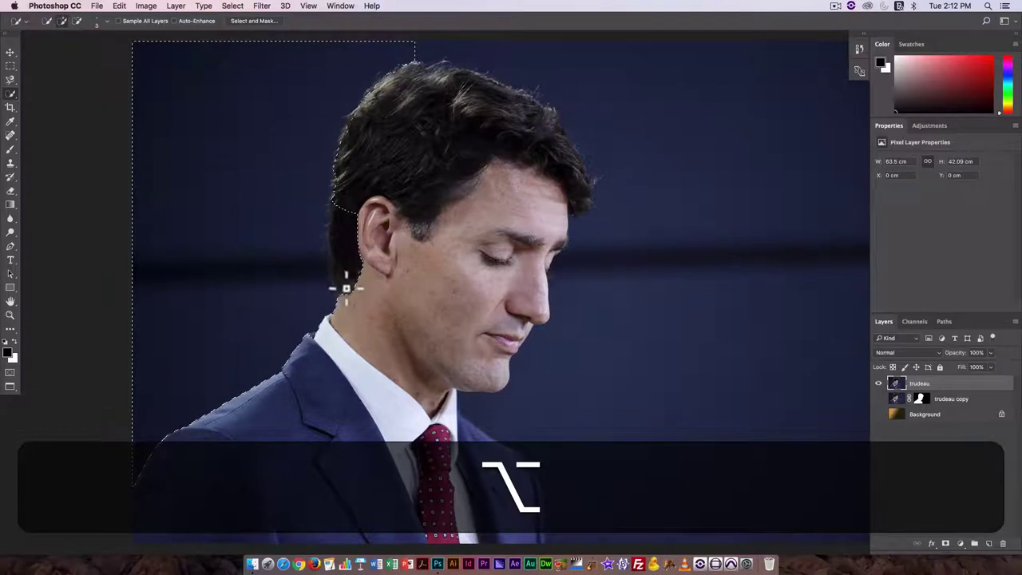
left_click_drag(342, 285, 341, 250)
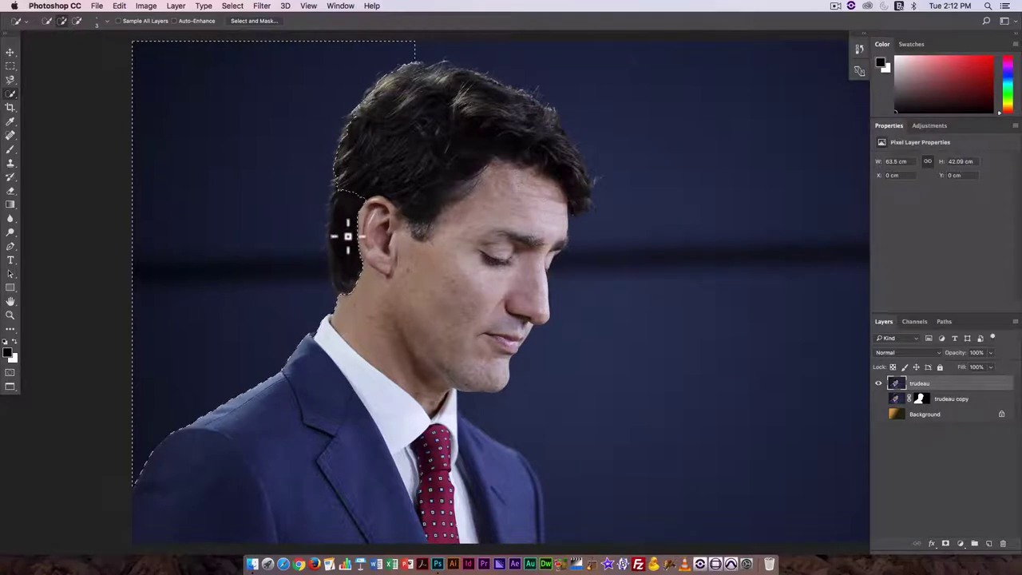
key("alt")
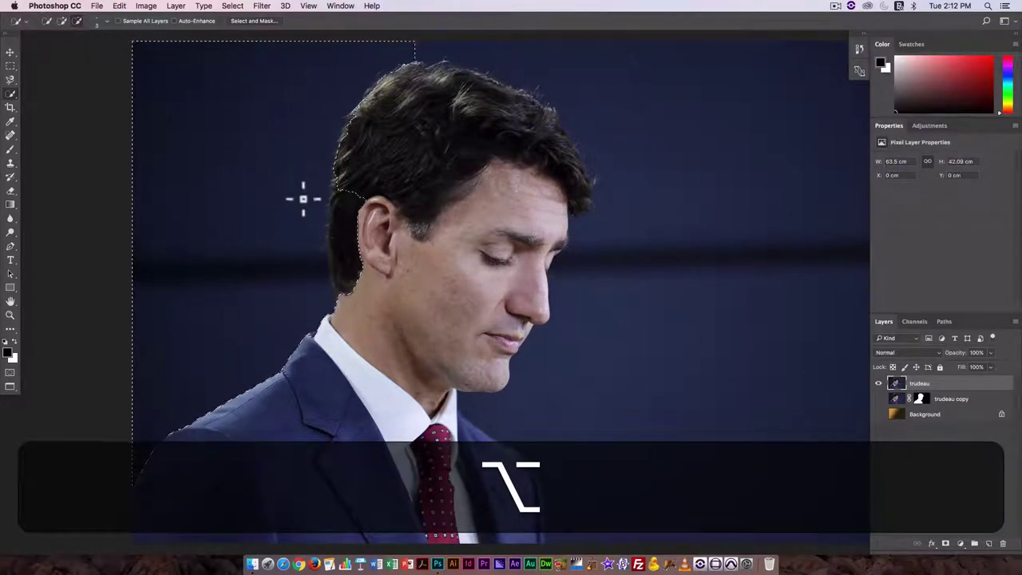
left_click_drag(350, 304, 349, 236)
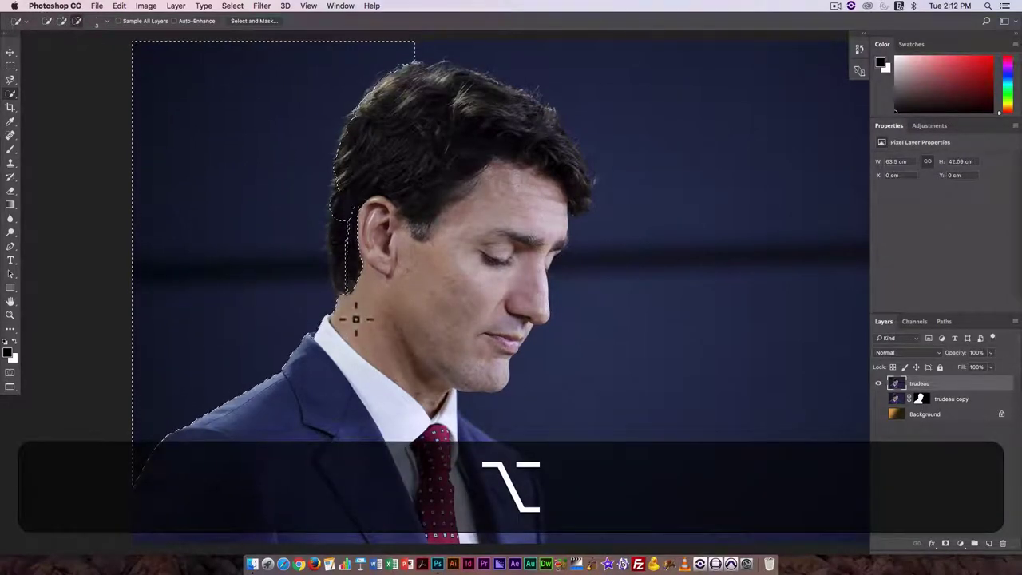
left_click_drag(355, 319, 360, 282)
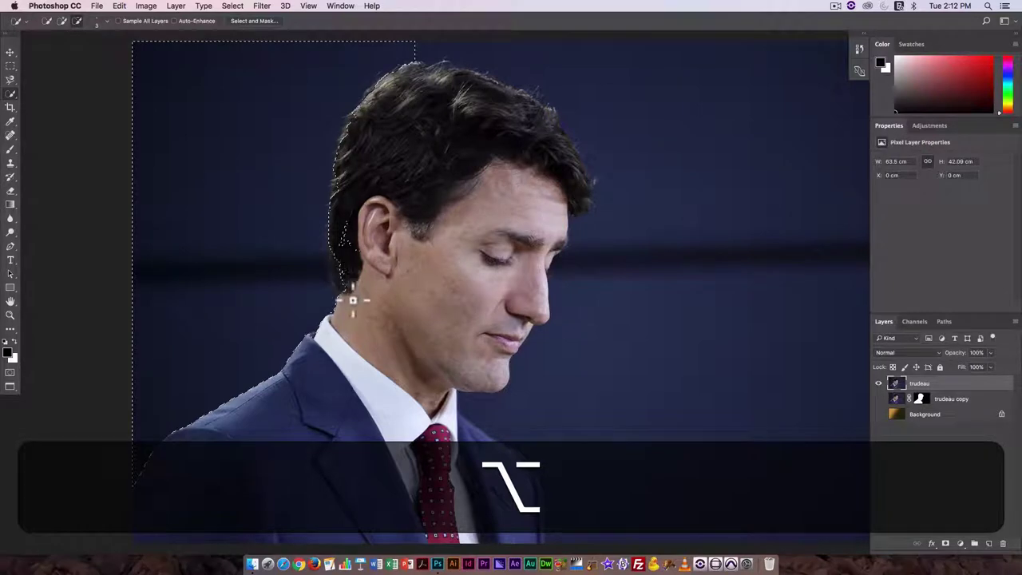
left_click_drag(358, 290, 346, 220)
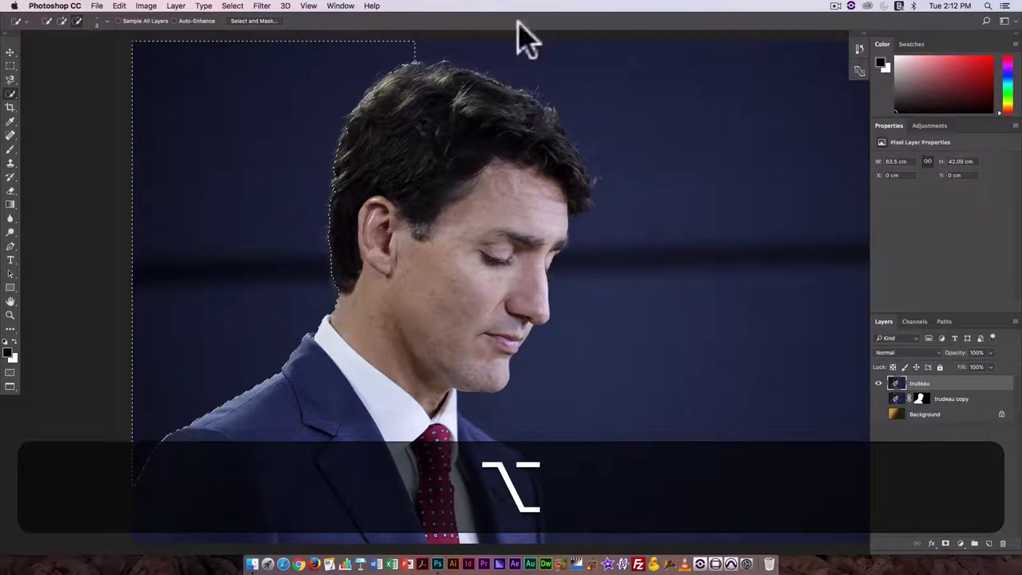
Add the background in front of the face to the selection and subtract the jacket's front shoulder.
mouse_move(695, 269)
left_mouse_down()
mouse_move(674, 462)
mouse_move(616, 375)
mouse_move(566, 378)
mouse_move(519, 359)
left_mouse_up()
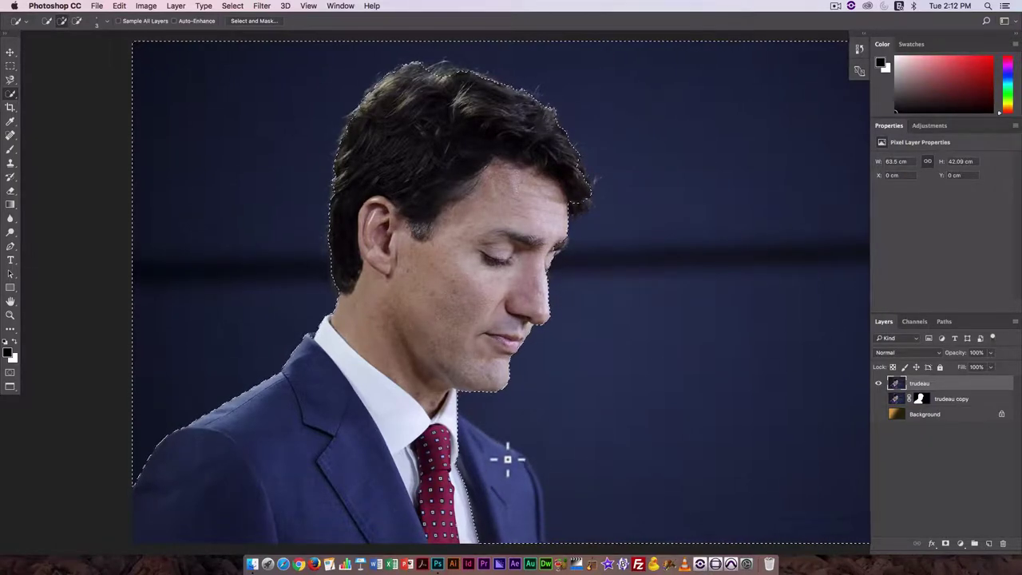
key("alt")
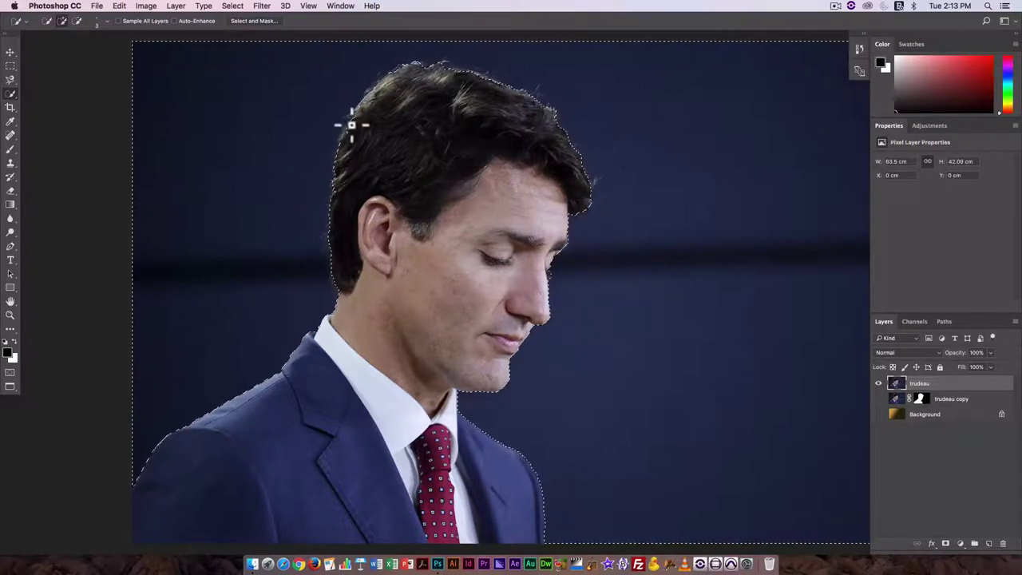
key("alt")
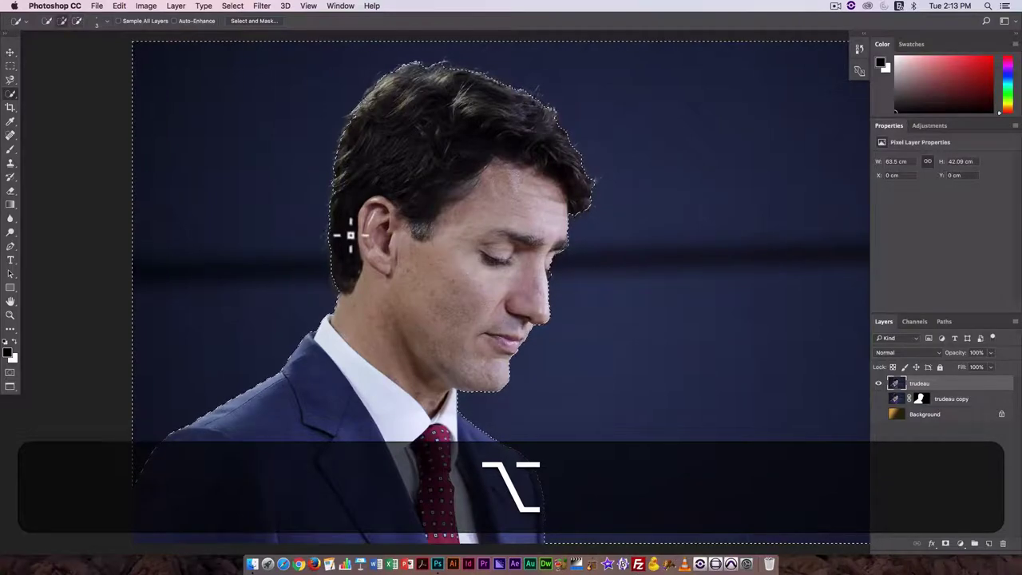
Open the selection in Select and Mask and move the tool strip away from the window edge.
left_click(253, 21)
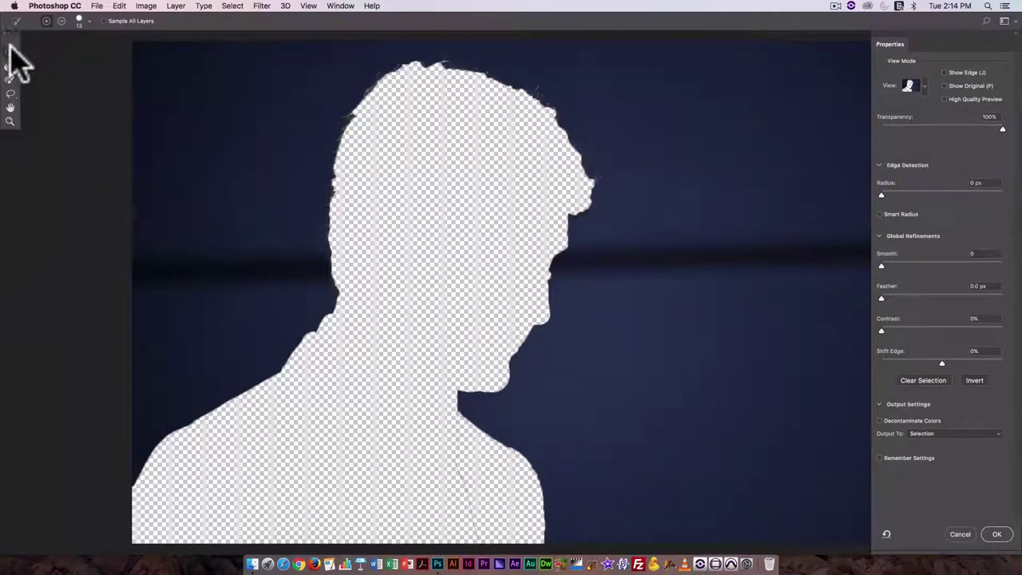
left_click_drag(8, 28, 29, 32)
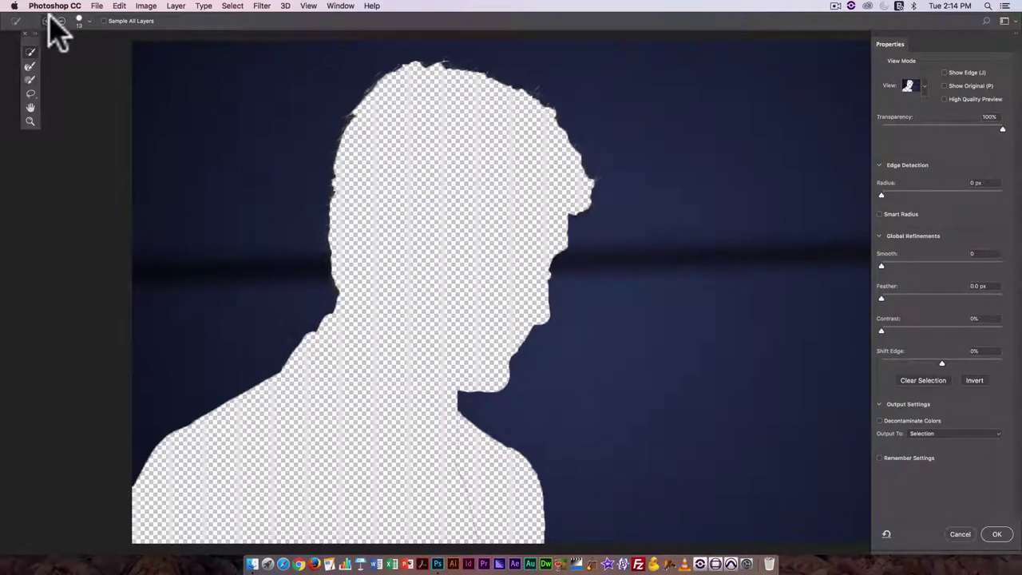
Try adding the shirt collar and lapel areas with the Quick Selection tool, and undo these strokes.
left_click_drag(461, 429, 454, 457)
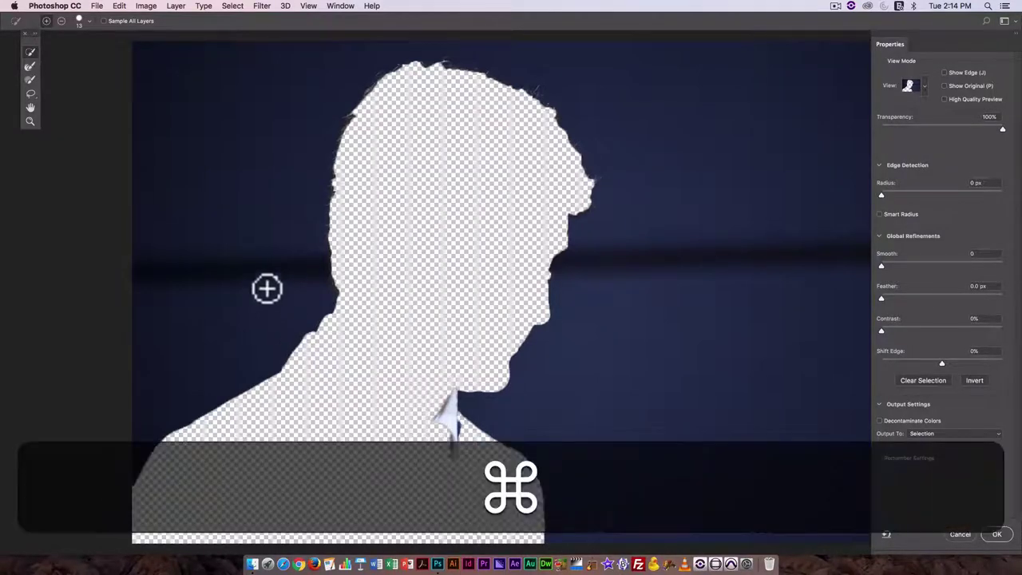
key("super+z")
left_click(61, 21)
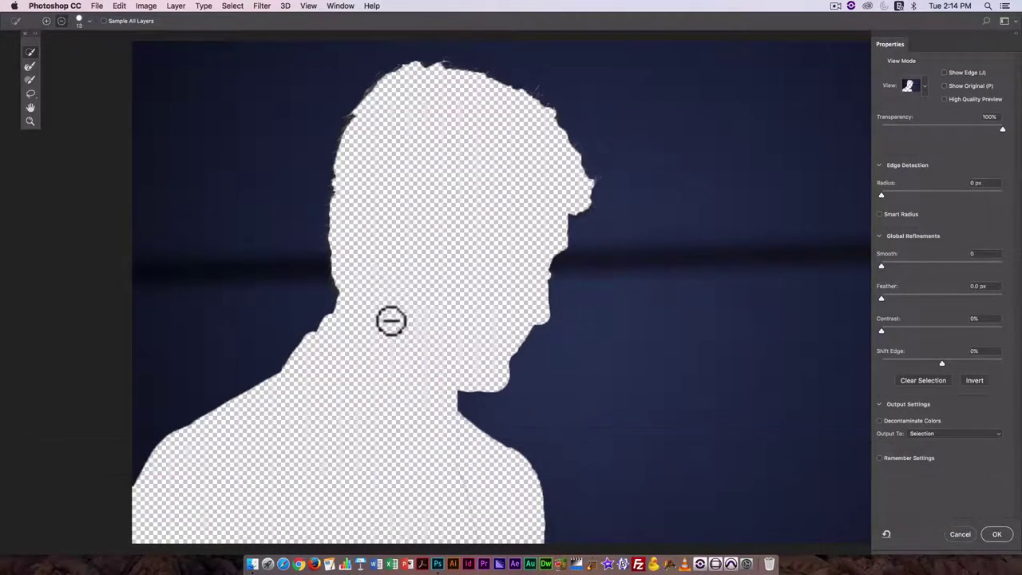
left_click(46, 21)
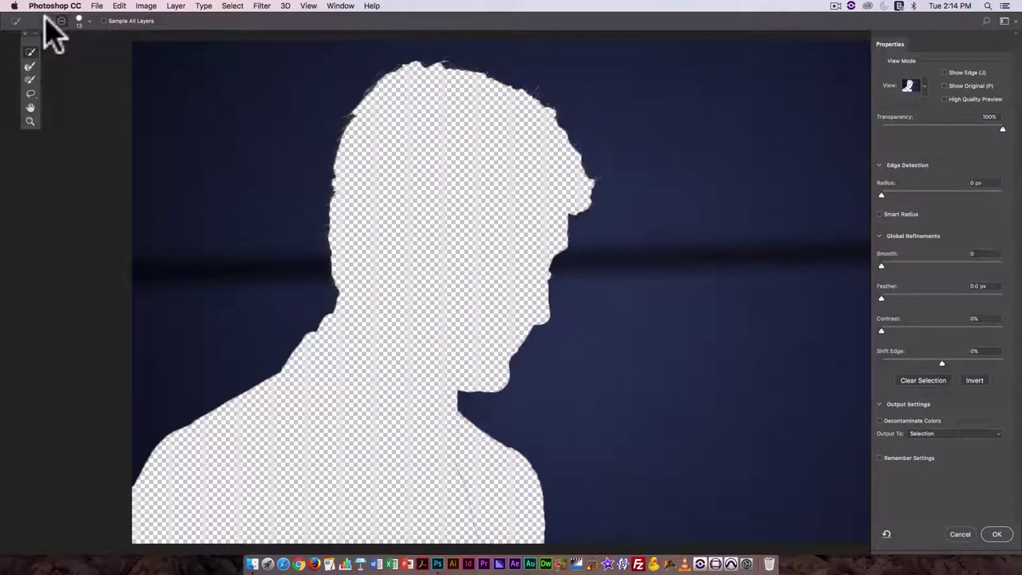
key("super")
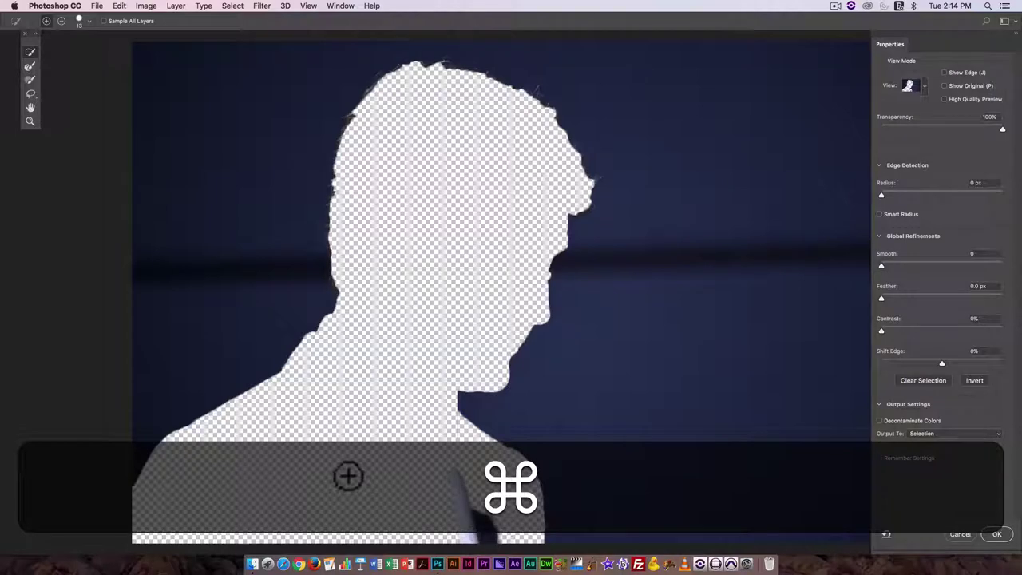
key("super+z")
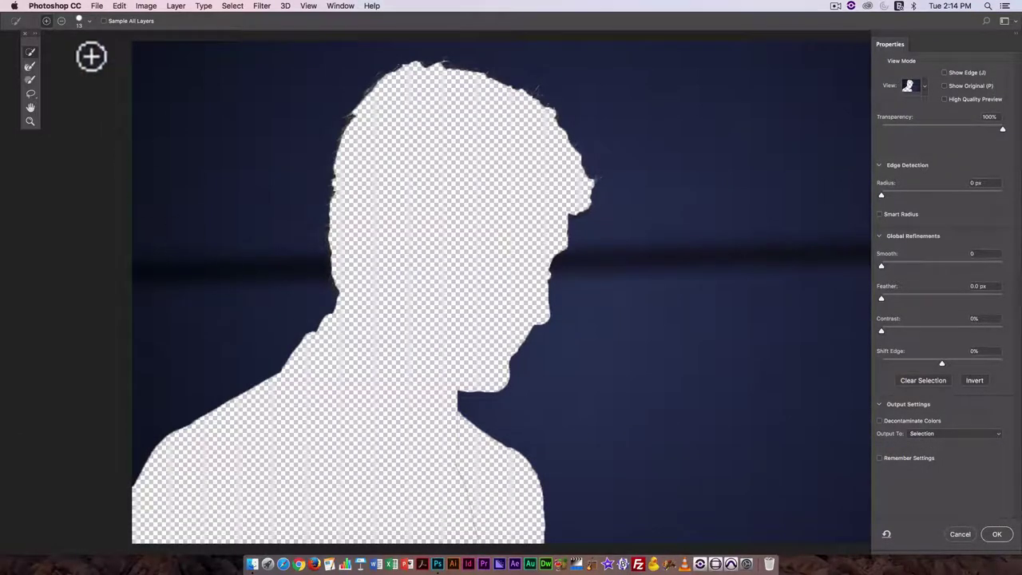
key("alt")
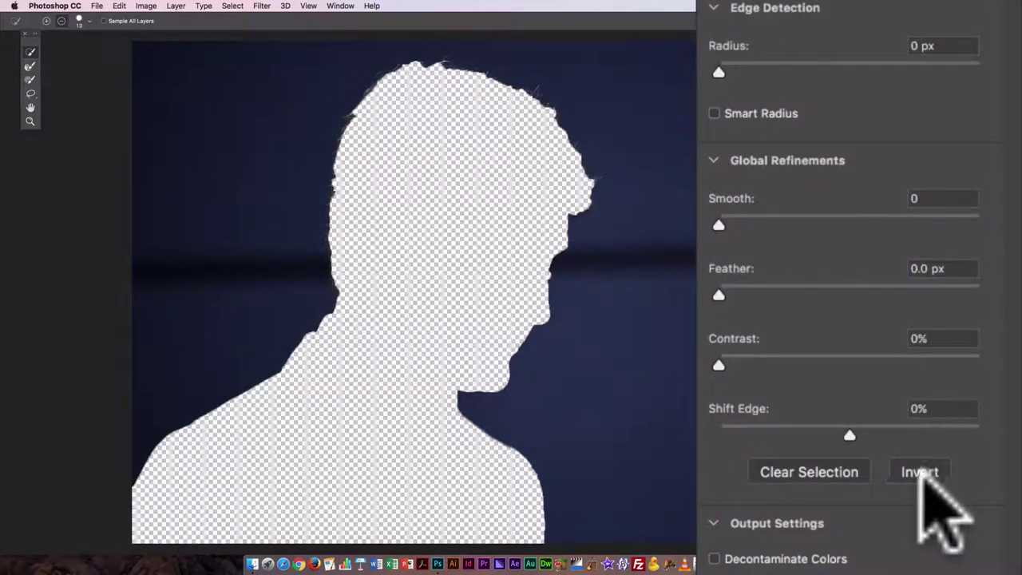
Invert the selection to keep the man, and compare the preview modes, finishing on Black & White.
left_click(923, 473)
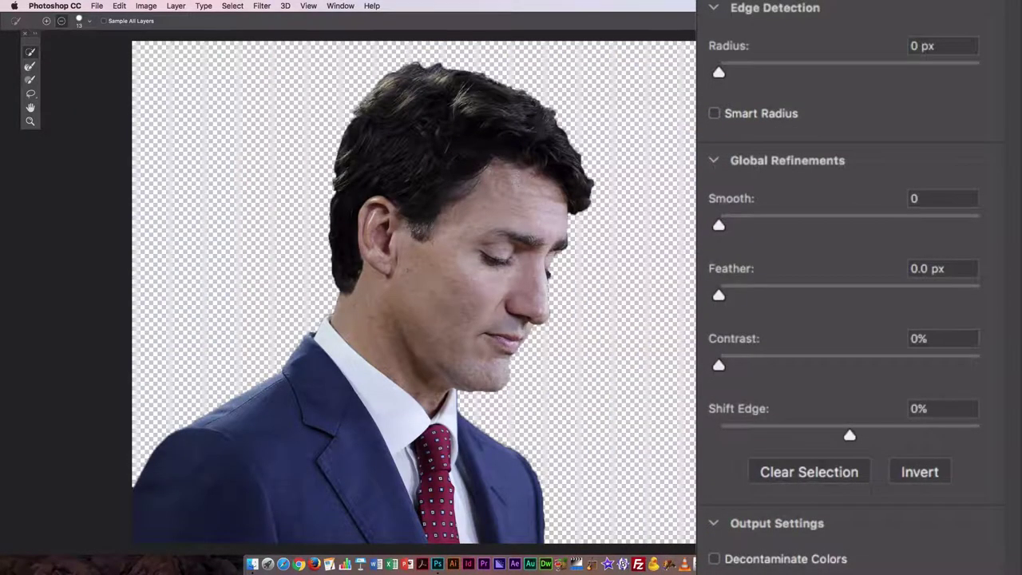
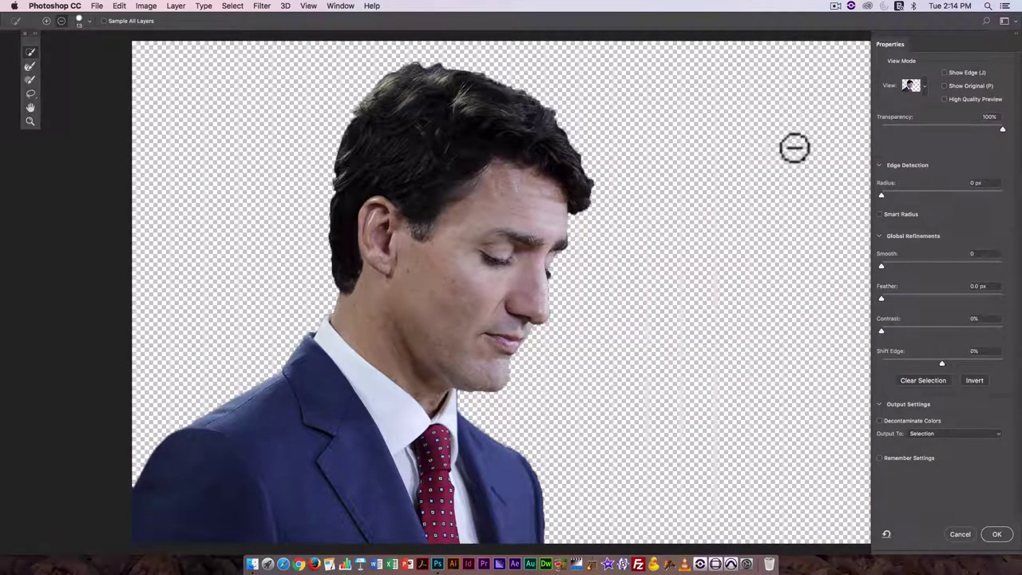
left_click(924, 83)
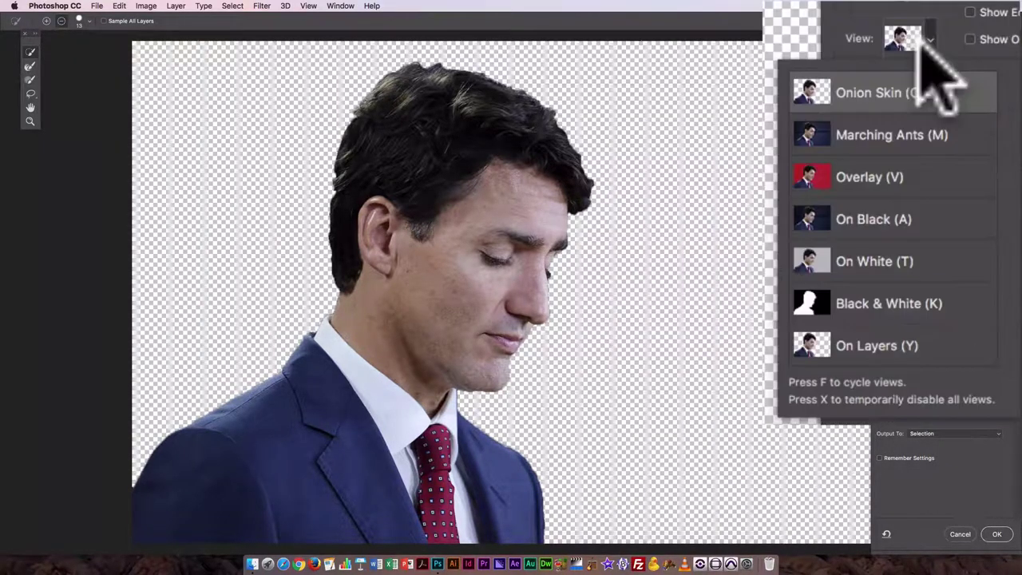
left_click(866, 134)
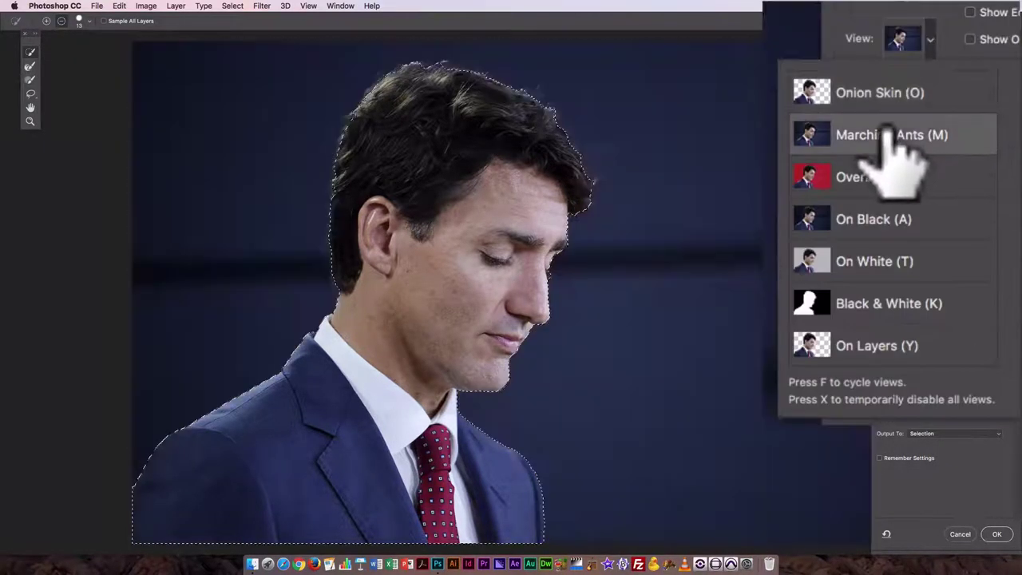
left_click(874, 177)
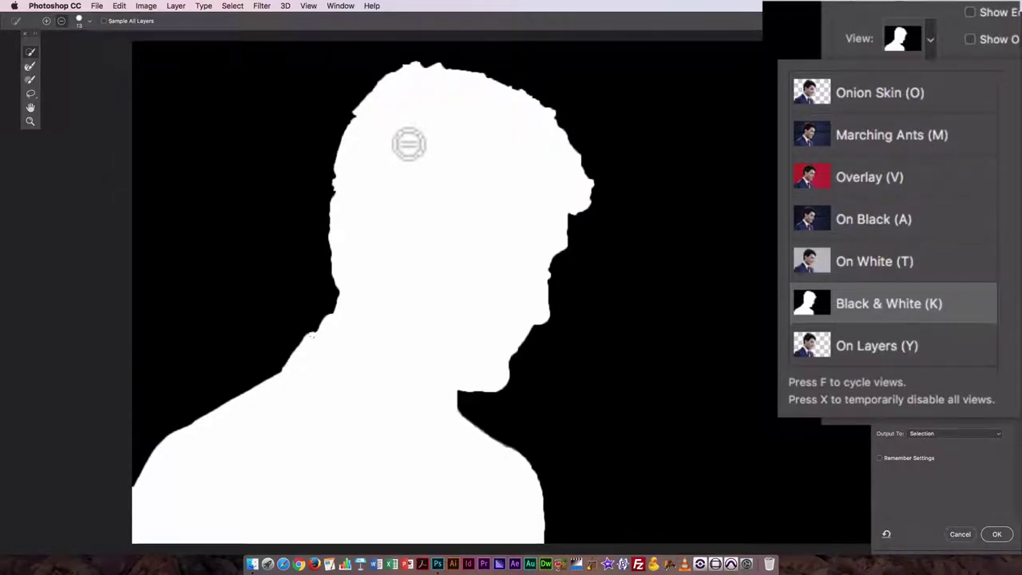
left_click(838, 345)
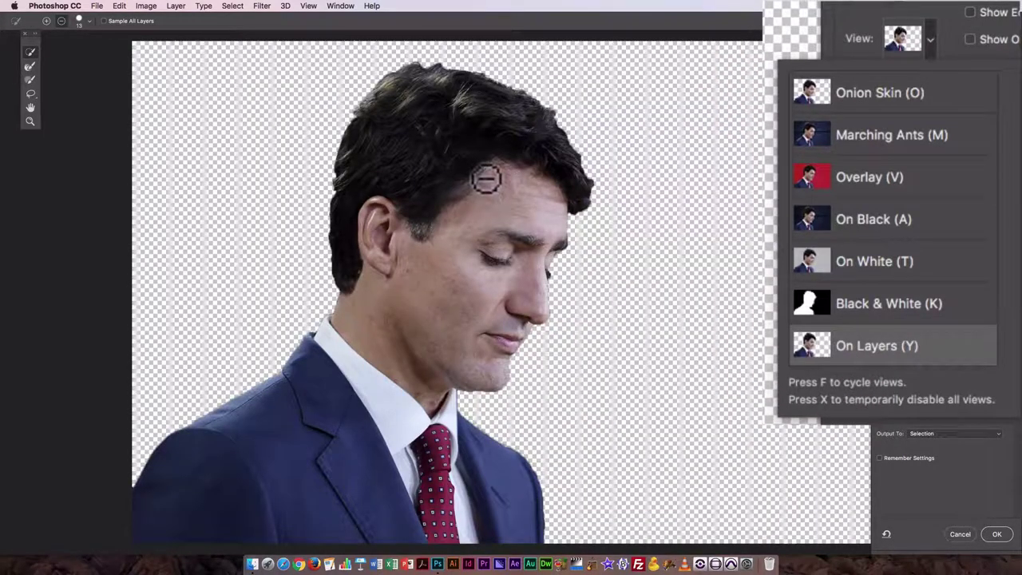
left_click(807, 304)
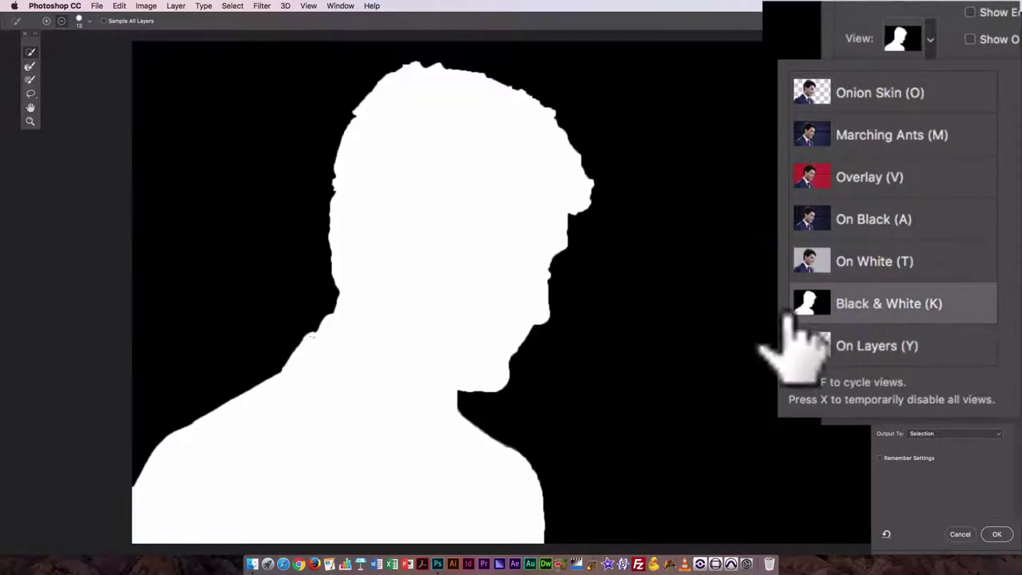
left_click(869, 270)
left_click(873, 297)
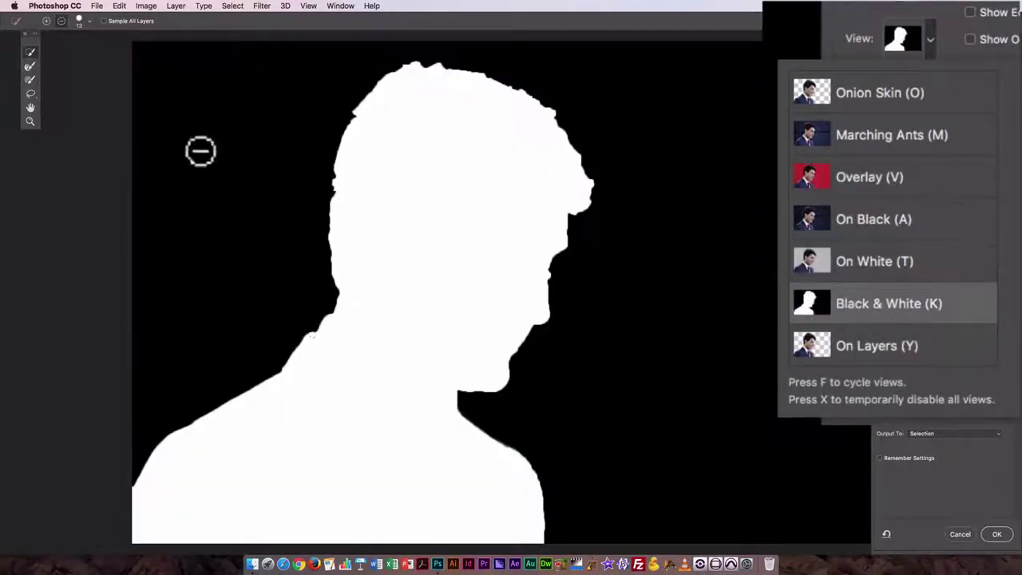
Paint with the Brush tool in add mode along the jacket's front edge and over the specks at the back collar.
left_click(36, 94)
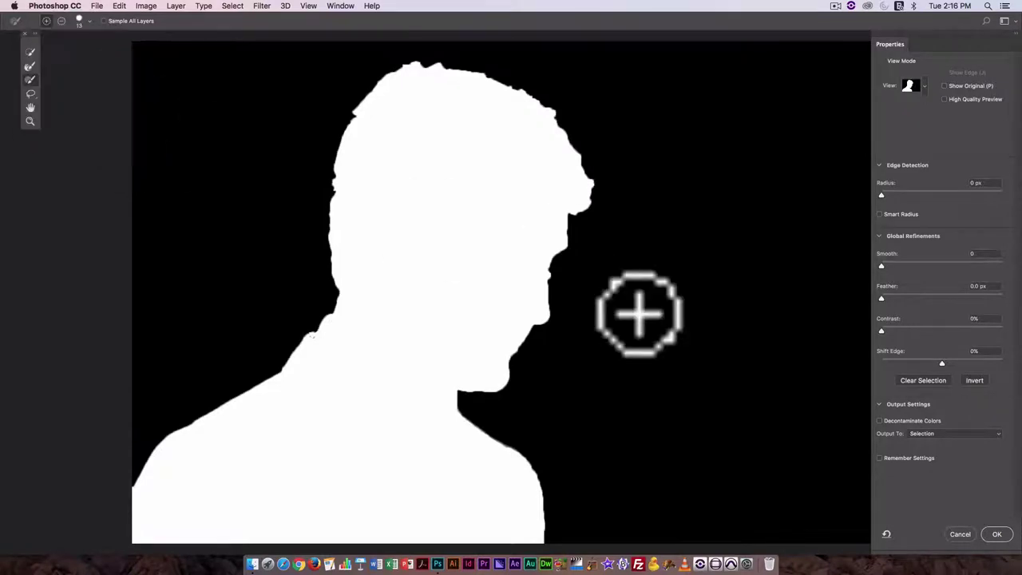
mouse_move(463, 429)
left_mouse_down()
mouse_move(534, 466)
mouse_move(517, 464)
mouse_move(536, 476)
mouse_move(548, 515)
mouse_move(522, 498)
mouse_move(520, 467)
mouse_move(471, 431)
left_mouse_up()
mouse_move(559, 312)
left_mouse_down()
mouse_move(593, 322)
mouse_move(587, 303)
left_mouse_up()
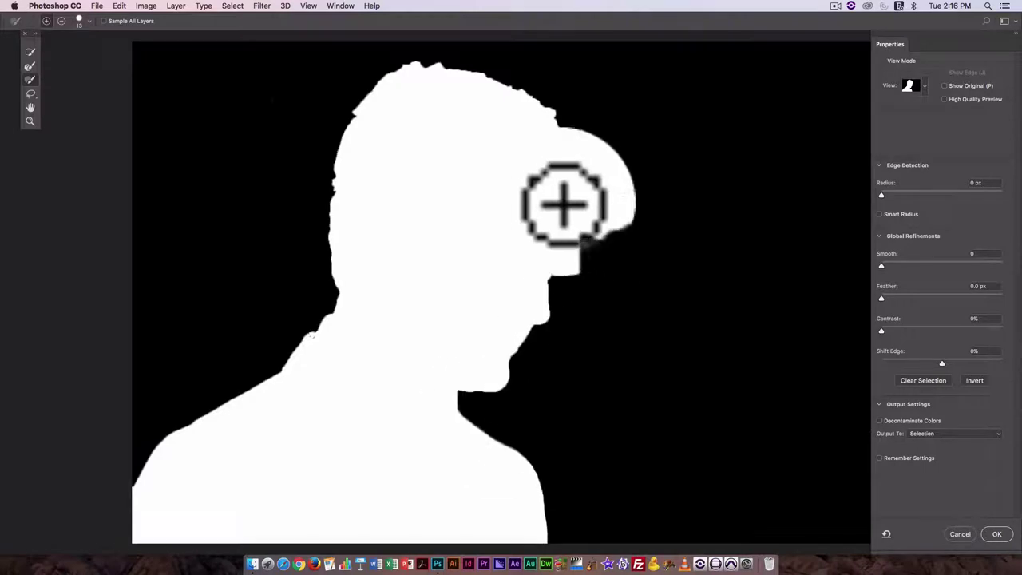
mouse_move(339, 268)
left_mouse_down()
mouse_move(326, 342)
mouse_move(308, 338)
left_mouse_up()
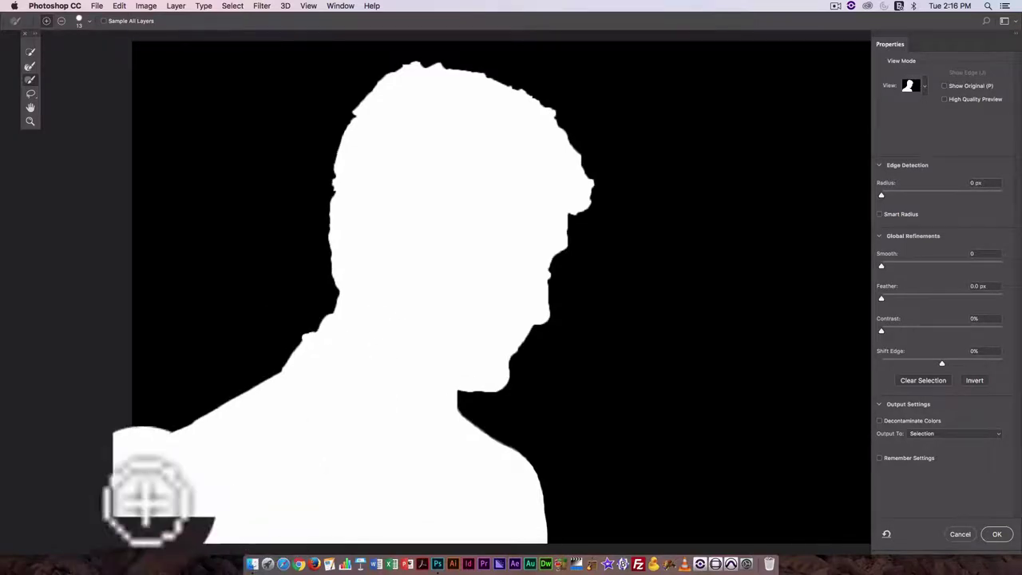
left_click_drag(330, 347, 310, 337)
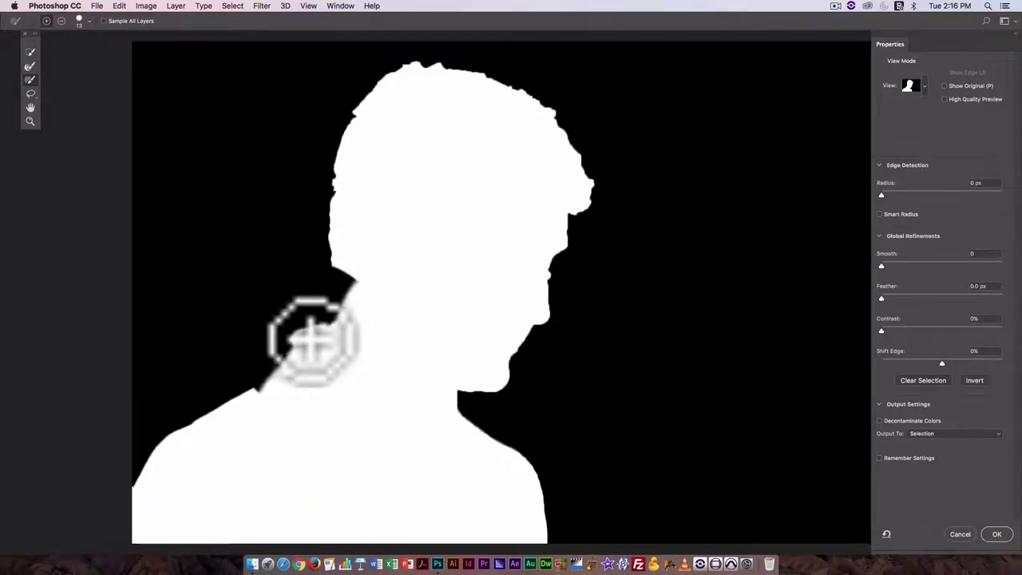
Finish painting the back collar edge into the mask with the Brush tool, and switch the preview to Onion Skin.
left_click_drag(478, 368, 463, 433)
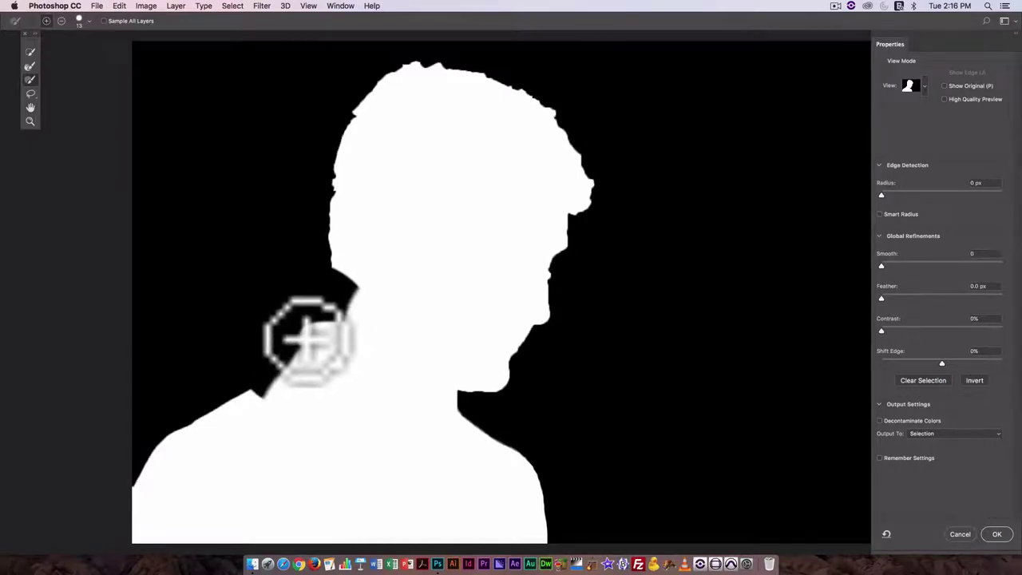
left_click_drag(394, 399, 307, 349)
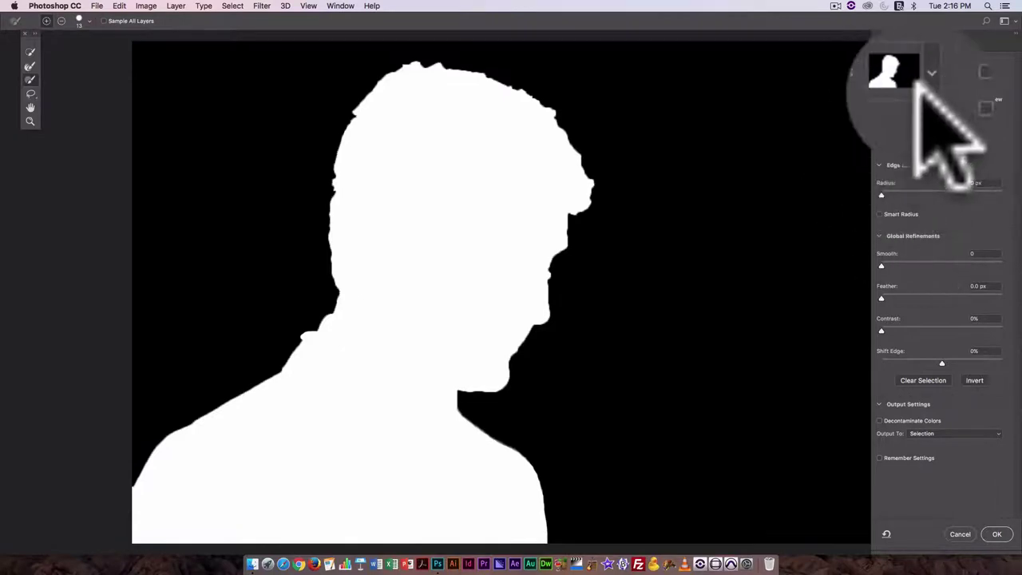
left_click(910, 80)
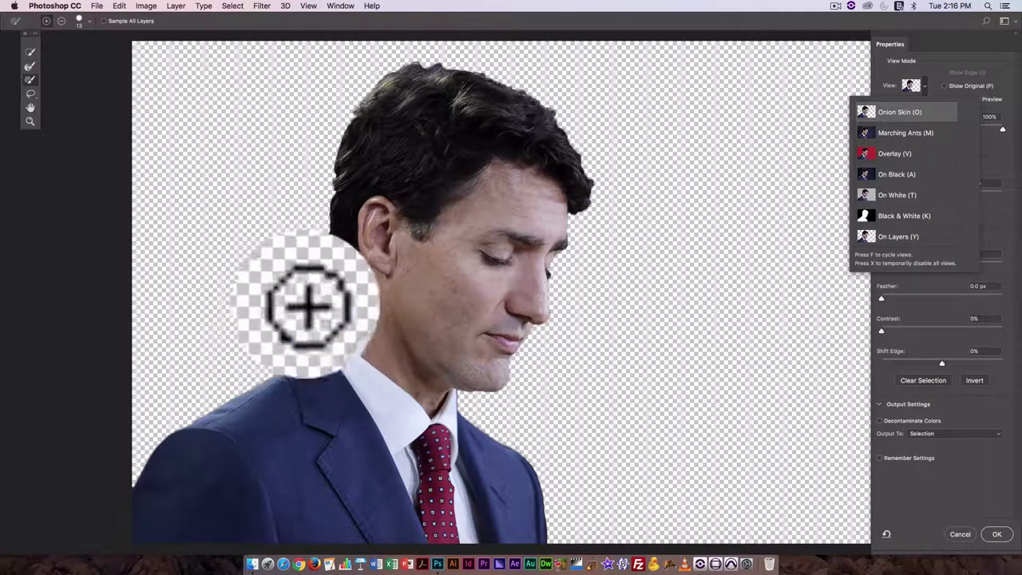
left_click(62, 21)
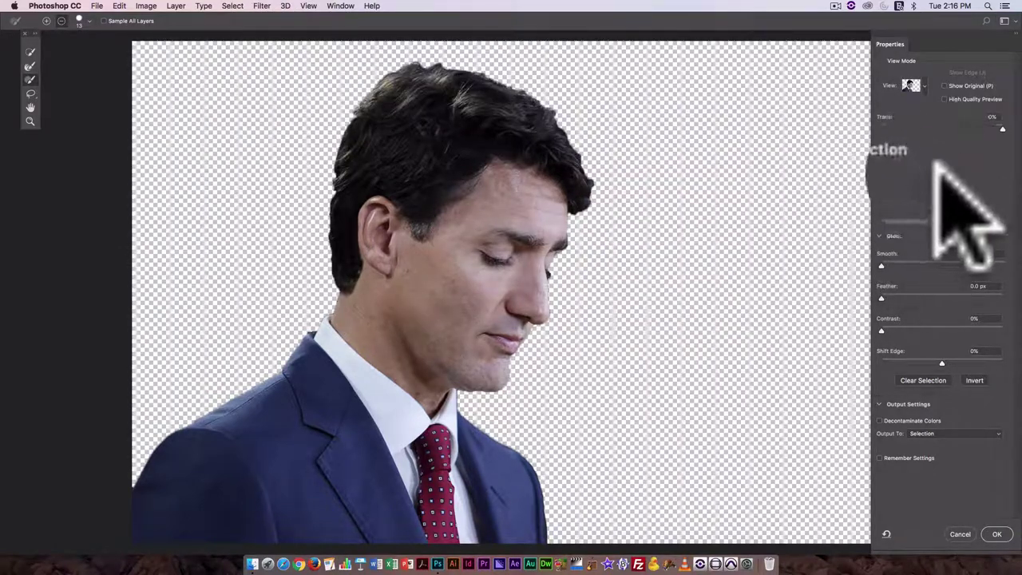
Try edge detection radii up to 250 px, settle on a Radius of 5 px and enable Smart Radius.
left_click_drag(881, 196, 887, 192)
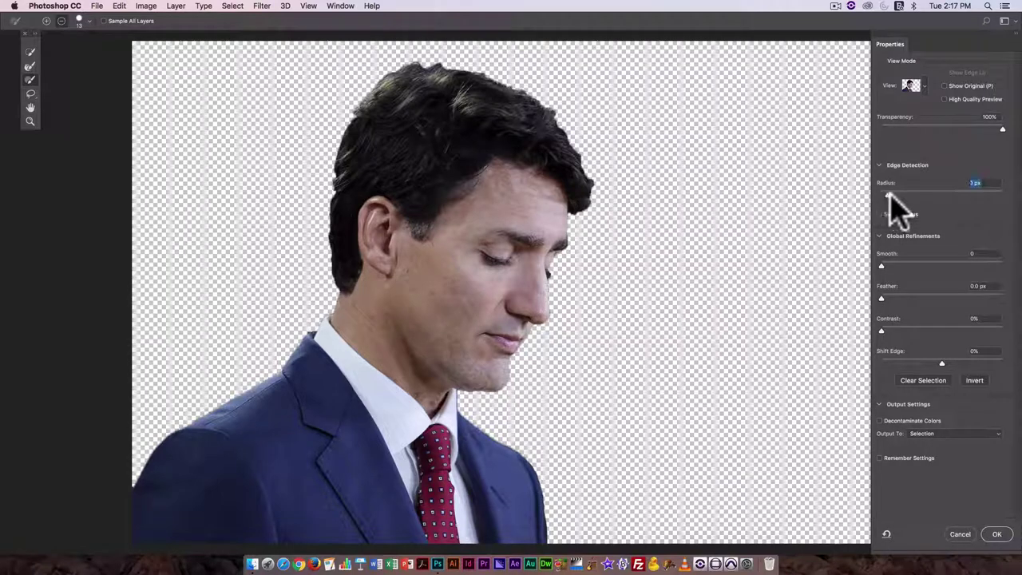
key("Up")
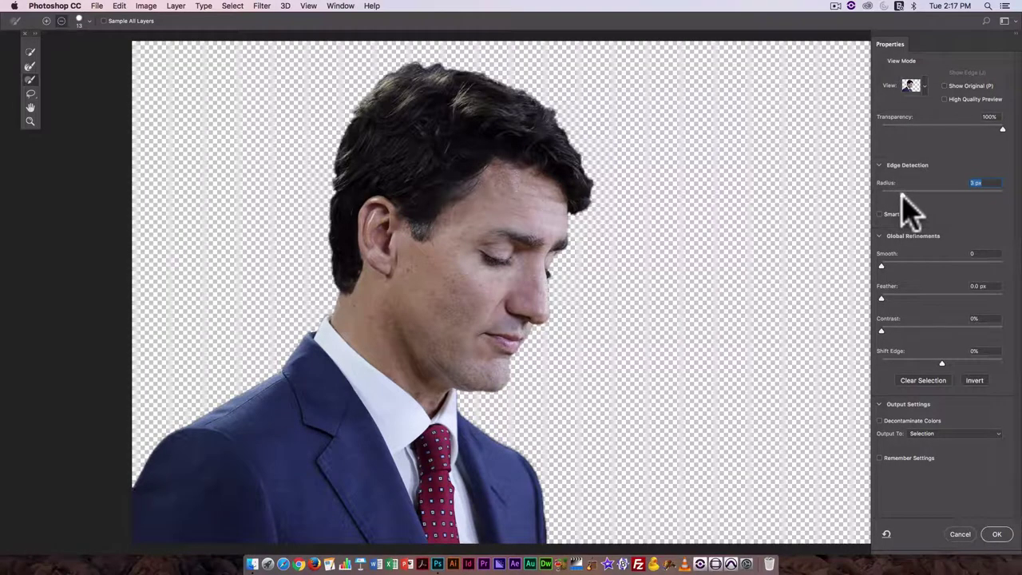
left_click_drag(902, 194, 1002, 195)
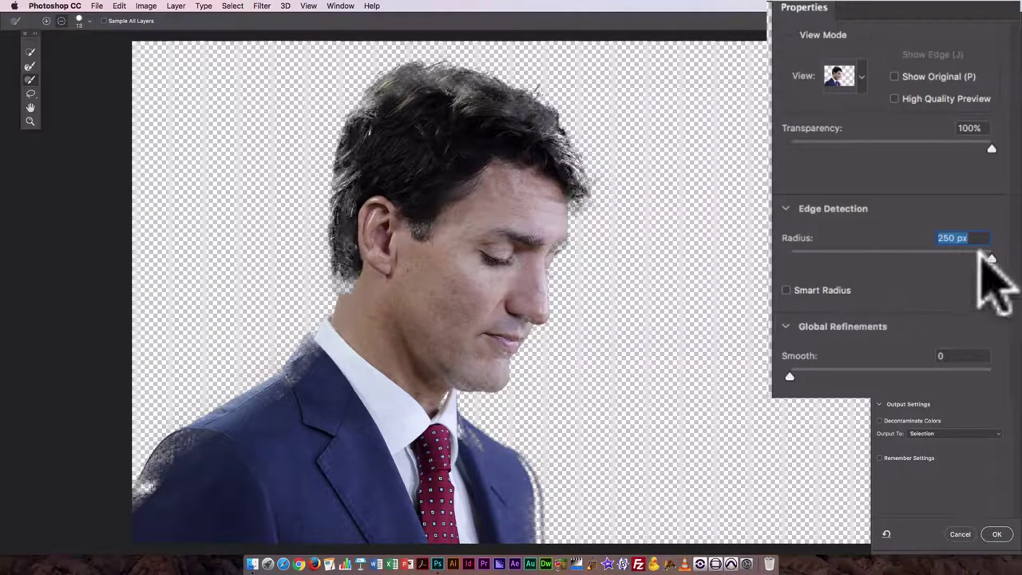
left_click_drag(984, 250, 838, 253)
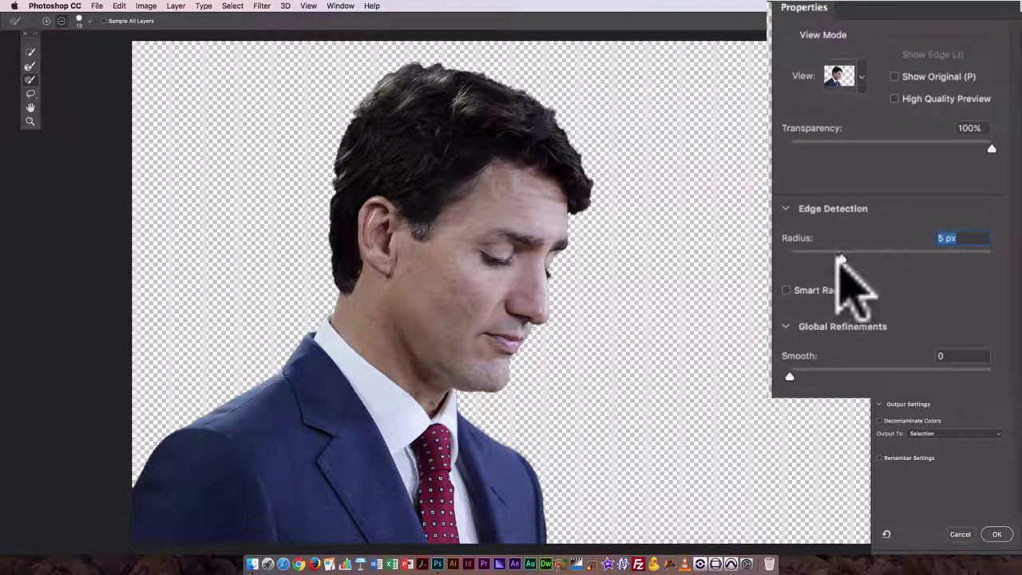
left_click(787, 290)
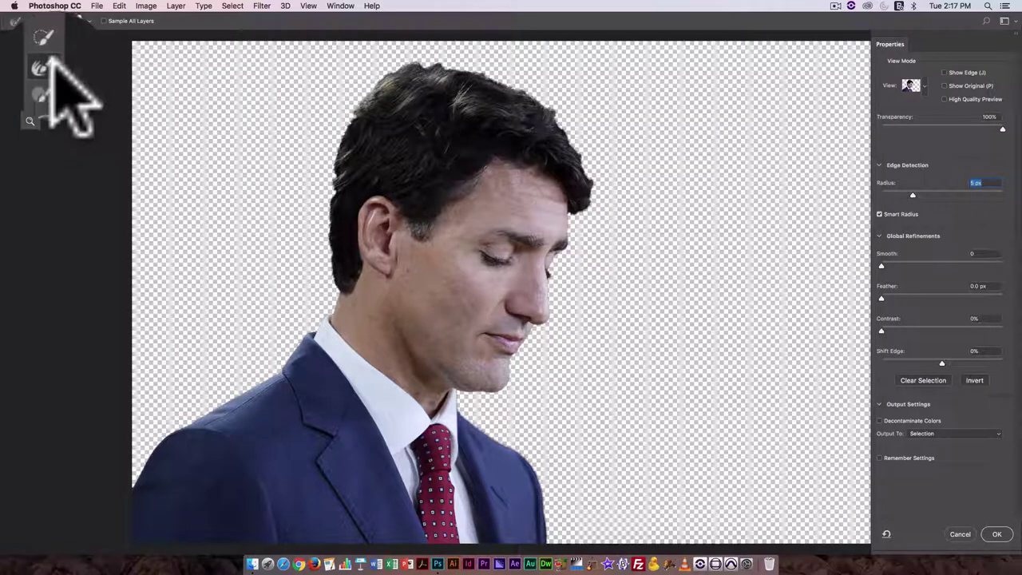
Brush along the hair at the back and crown of the head with the Refine Edge Brush in add mode.
left_click(31, 66)
mouse_move(312, 109)
left_mouse_down()
mouse_move(394, 100)
mouse_move(483, 114)
mouse_move(559, 163)
mouse_move(586, 194)
left_mouse_up()
mouse_move(447, 150)
left_mouse_down()
mouse_move(524, 235)
mouse_move(502, 239)
mouse_move(557, 367)
left_mouse_up()
mouse_move(567, 427)
left_mouse_down()
mouse_move(463, 342)
mouse_move(364, 216)
mouse_move(394, 96)
mouse_move(421, 62)
mouse_move(385, 83)
left_mouse_up()
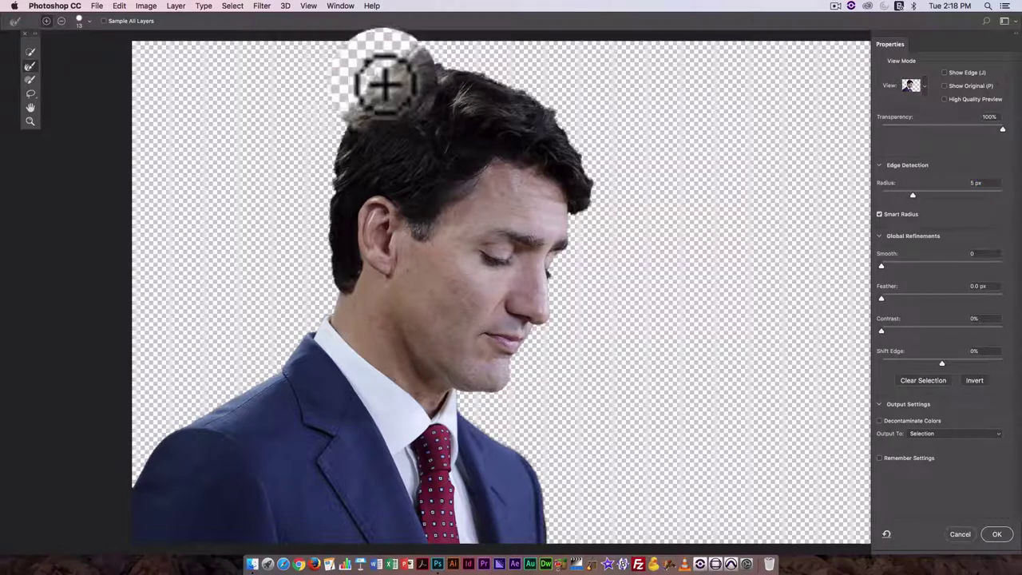
mouse_move(354, 115)
left_mouse_down()
mouse_move(335, 137)
mouse_move(348, 119)
mouse_move(431, 98)
mouse_move(375, 103)
left_mouse_up()
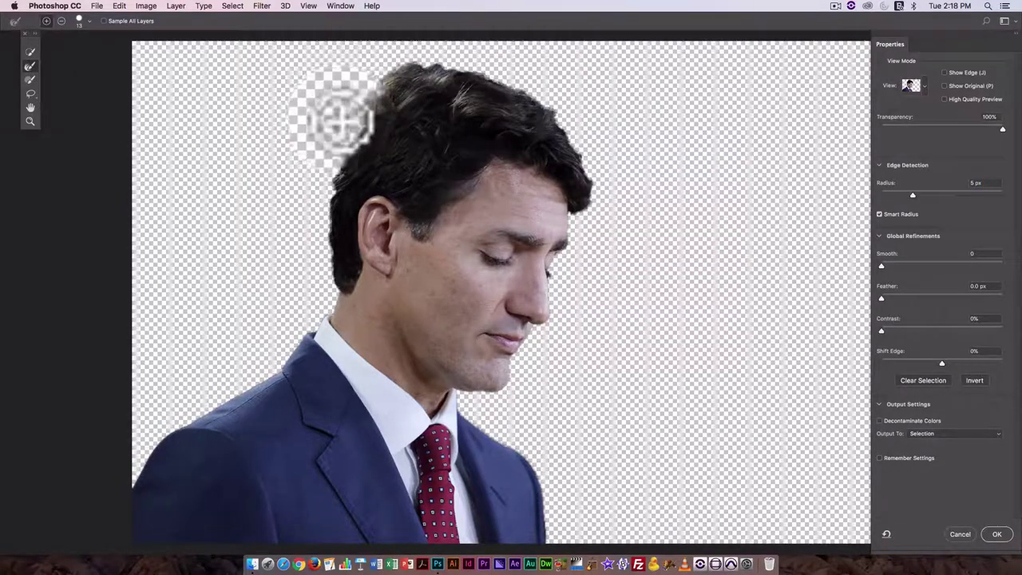
mouse_move(455, 74)
left_mouse_down()
mouse_move(486, 64)
mouse_move(479, 75)
mouse_move(522, 83)
mouse_move(495, 90)
left_mouse_up()
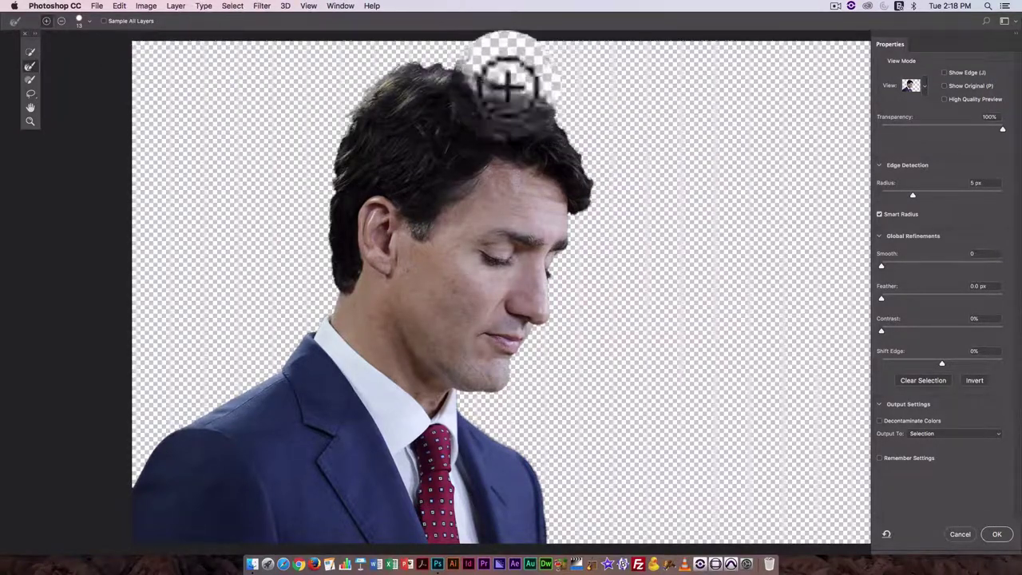
Refine the front hair edge above the forehead with the Refine Edge Brush, alternating subtract and add modes and undoing a stray stroke.
left_click(61, 21)
mouse_move(500, 112)
left_mouse_down()
mouse_move(506, 87)
mouse_move(471, 91)
mouse_move(493, 89)
mouse_move(483, 91)
left_mouse_up()
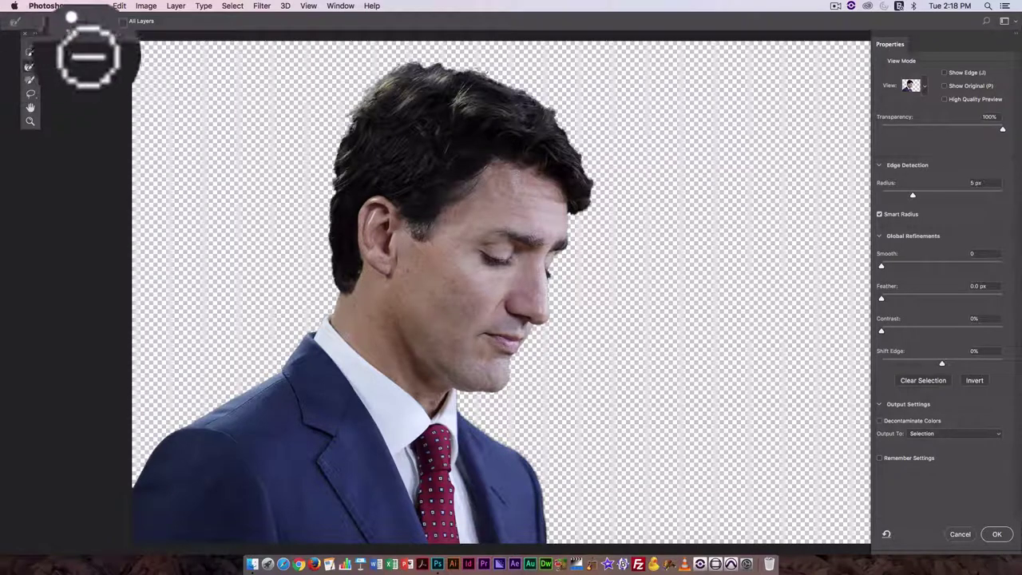
left_click(46, 21)
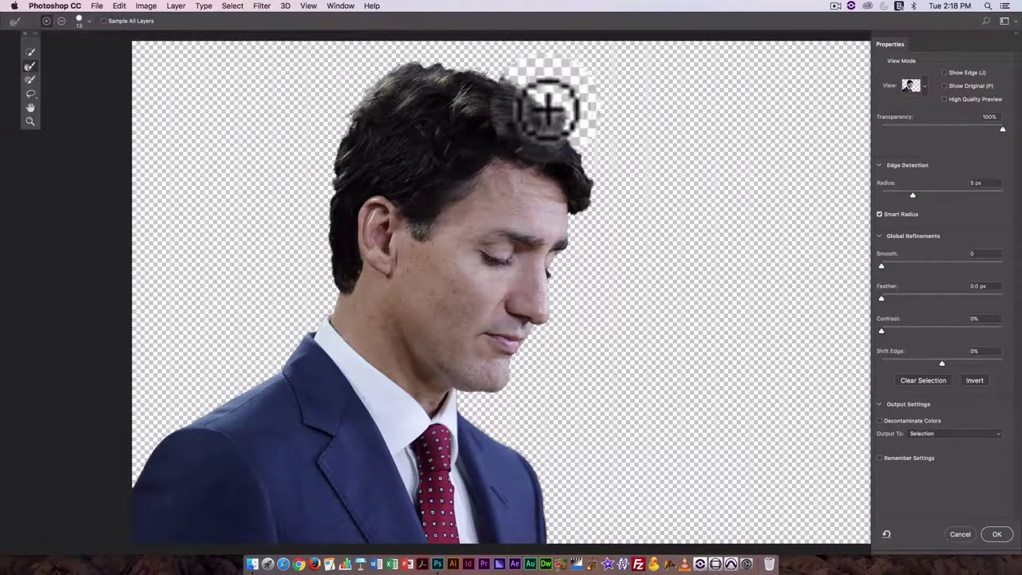
mouse_move(560, 110)
left_mouse_down()
mouse_move(590, 148)
mouse_move(574, 159)
mouse_move(557, 145)
mouse_move(586, 151)
mouse_move(581, 202)
mouse_move(591, 174)
mouse_move(586, 183)
mouse_move(607, 183)
mouse_move(586, 228)
mouse_move(591, 203)
mouse_move(590, 213)
mouse_move(576, 206)
mouse_move(582, 226)
mouse_move(568, 272)
mouse_move(543, 284)
mouse_move(568, 278)
left_mouse_up()
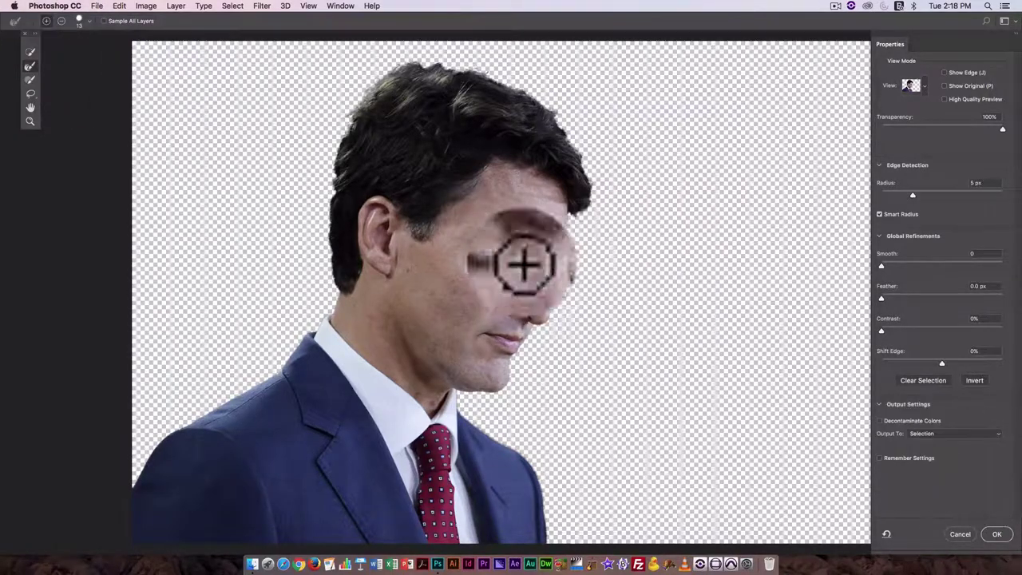
key("super+z")
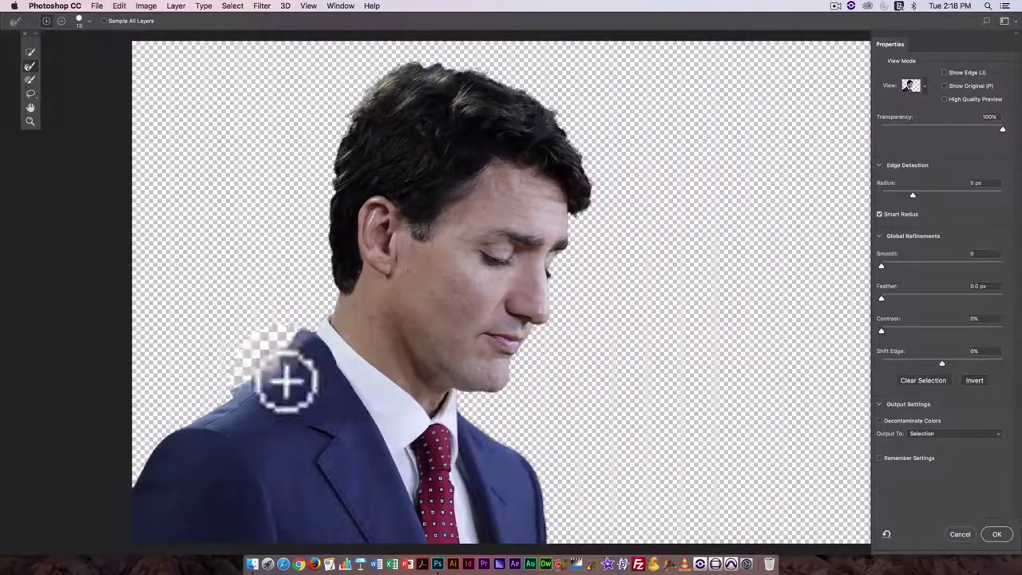
mouse_move(299, 345)
left_mouse_down()
mouse_move(360, 312)
mouse_move(331, 312)
mouse_move(364, 182)
mouse_move(349, 124)
mouse_move(337, 153)
mouse_move(342, 269)
mouse_move(333, 232)
mouse_move(269, 164)
mouse_move(322, 183)
mouse_move(338, 210)
mouse_move(331, 201)
mouse_move(333, 265)
mouse_move(274, 263)
mouse_move(560, 168)
mouse_move(403, 60)
mouse_move(392, 66)
mouse_move(458, 59)
mouse_move(467, 67)
mouse_move(438, 62)
mouse_move(514, 83)
mouse_move(497, 75)
mouse_move(602, 125)
left_mouse_up()
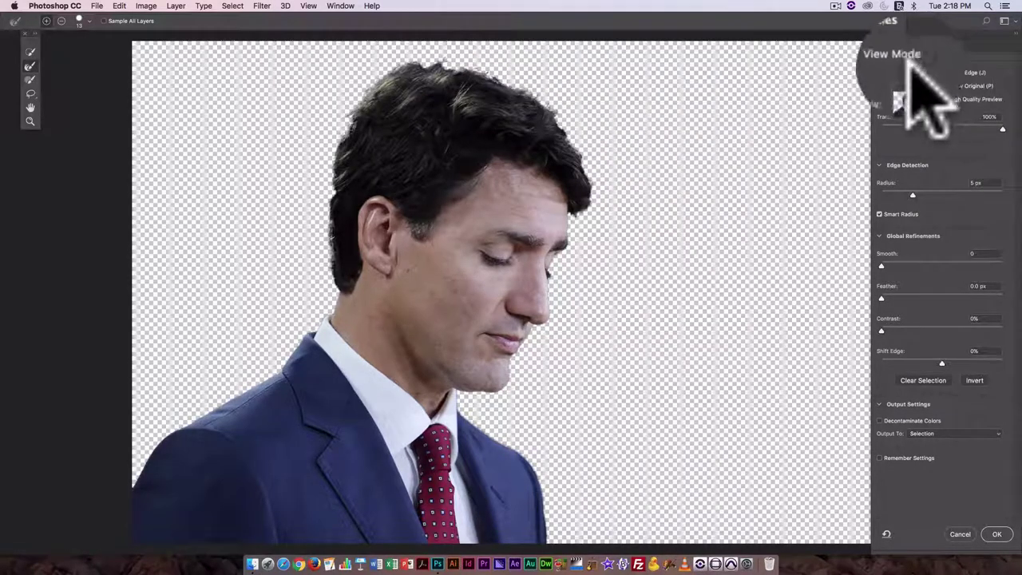
mouse_move(522, 166)
left_mouse_down()
mouse_move(596, 184)
mouse_move(576, 204)
mouse_move(588, 217)
mouse_move(582, 197)
mouse_move(617, 210)
mouse_move(568, 190)
mouse_move(579, 196)
mouse_move(562, 182)
mouse_move(533, 103)
mouse_move(483, 90)
mouse_move(519, 100)
left_mouse_up()
left_click(61, 21)
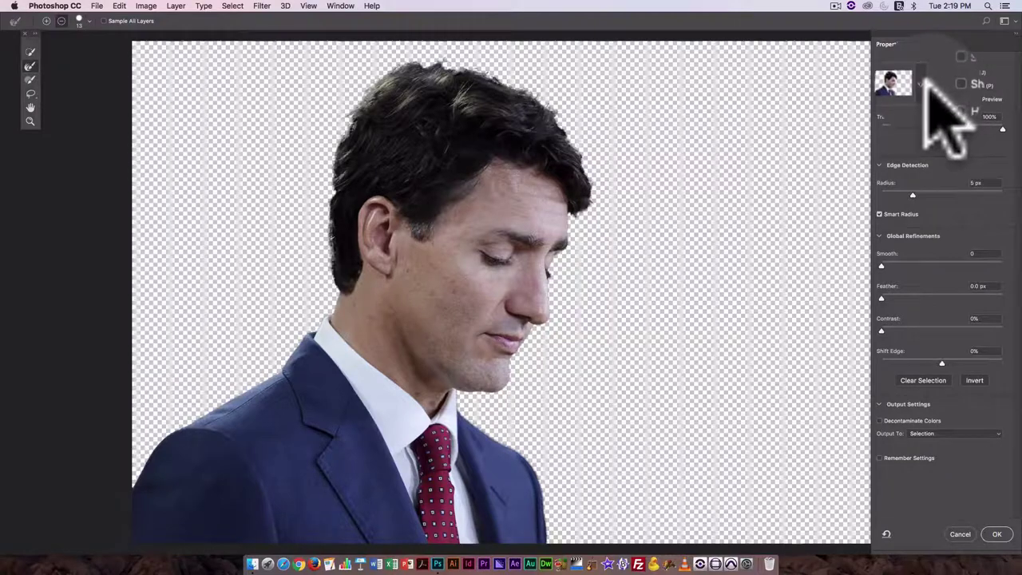
Switch the preview to Overlay and refine the hair edge from the back of the head to the fringe in subtract and add modes.
left_click(918, 85)
left_click(904, 216)
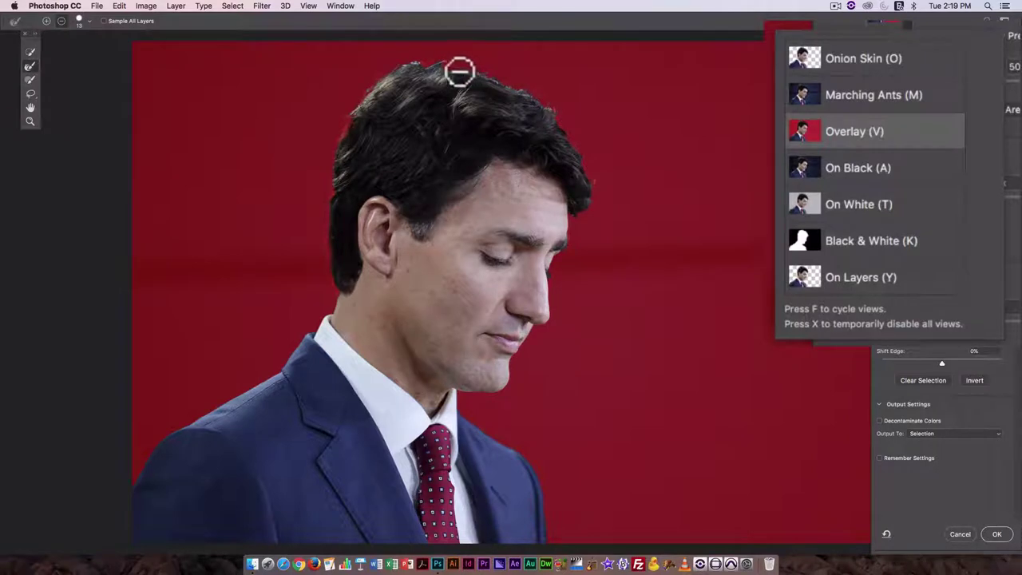
left_click(355, 121)
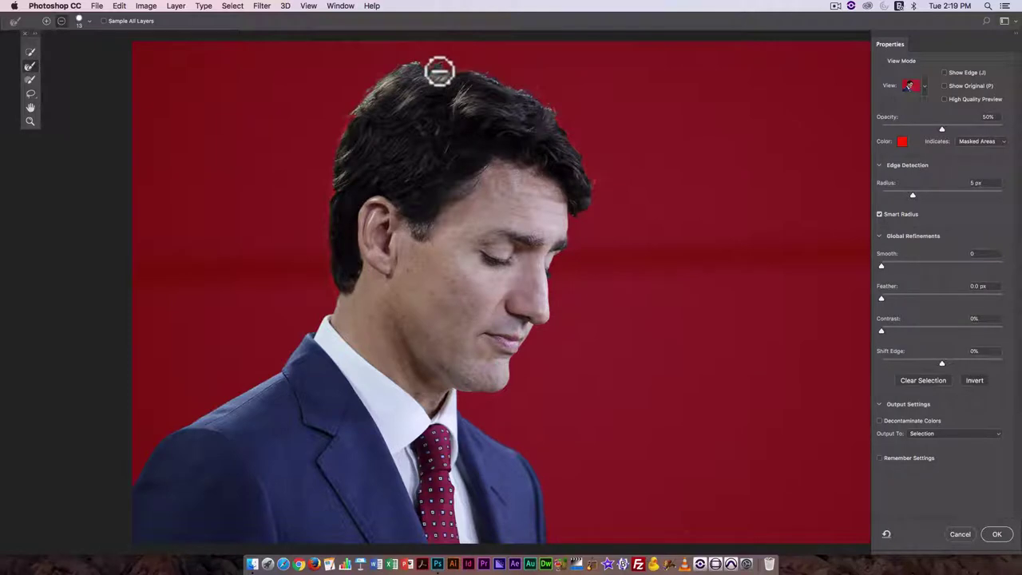
left_click(47, 20)
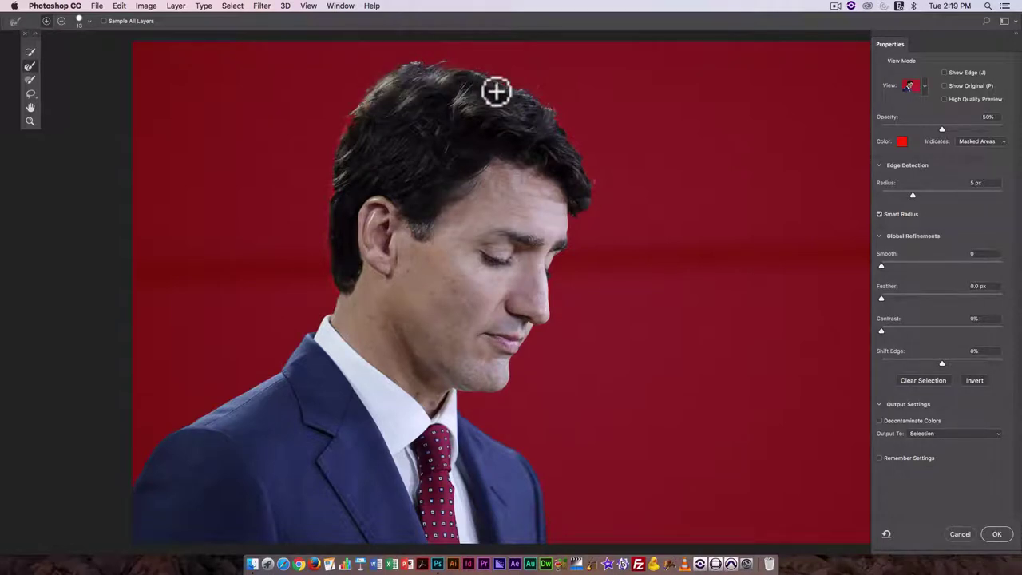
left_click_drag(575, 187, 552, 157)
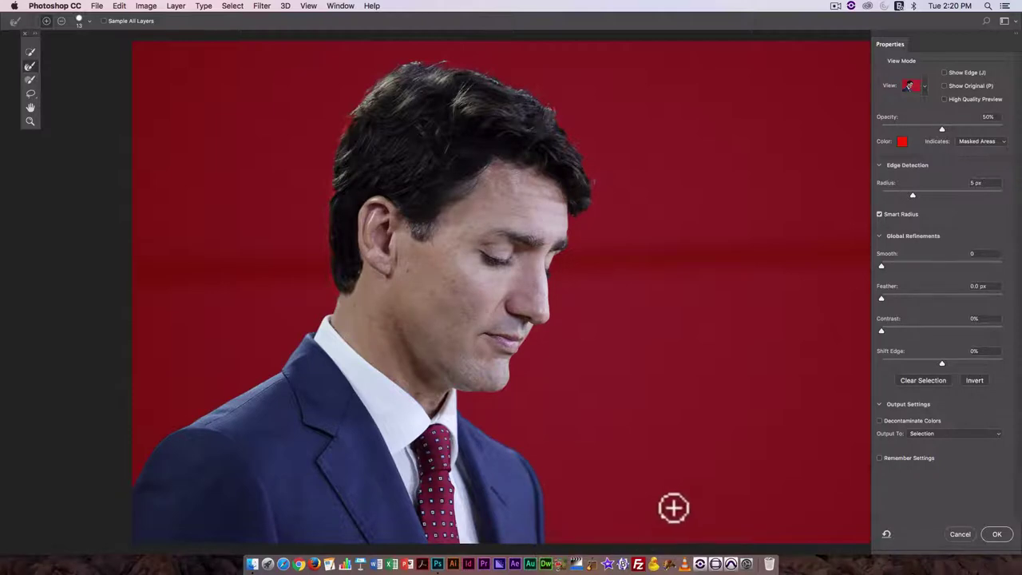
In Black & White view, undo a subtract stroke inside the hair and fill the specks at the back of the head with the Brush tool.
left_click(924, 85)
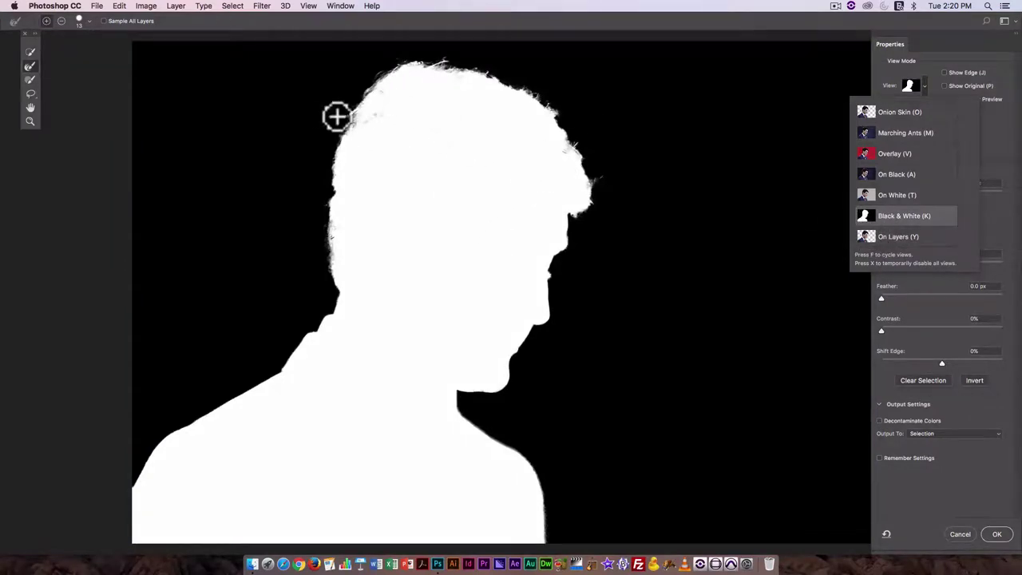
left_click(29, 80)
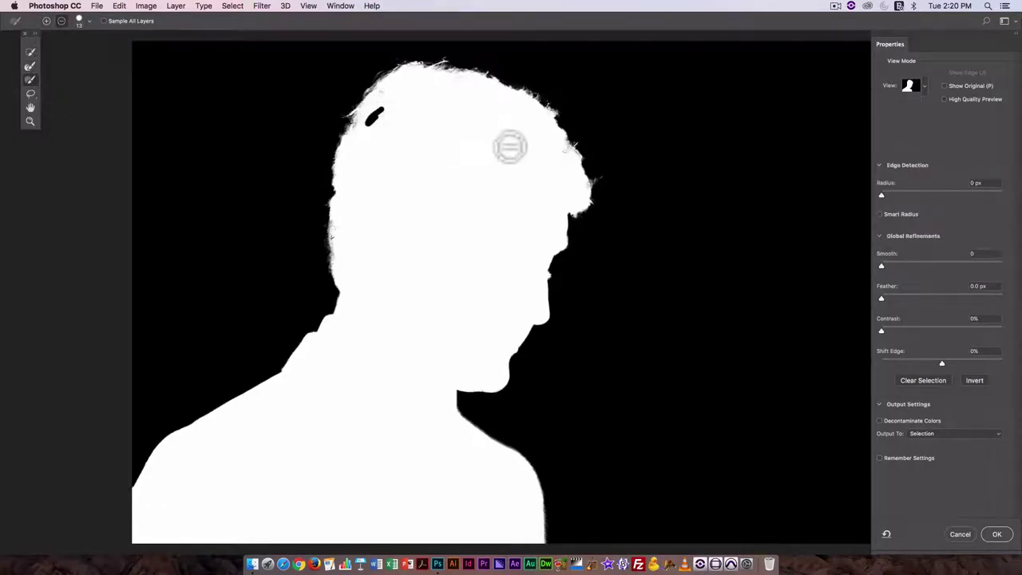
key("super+z")
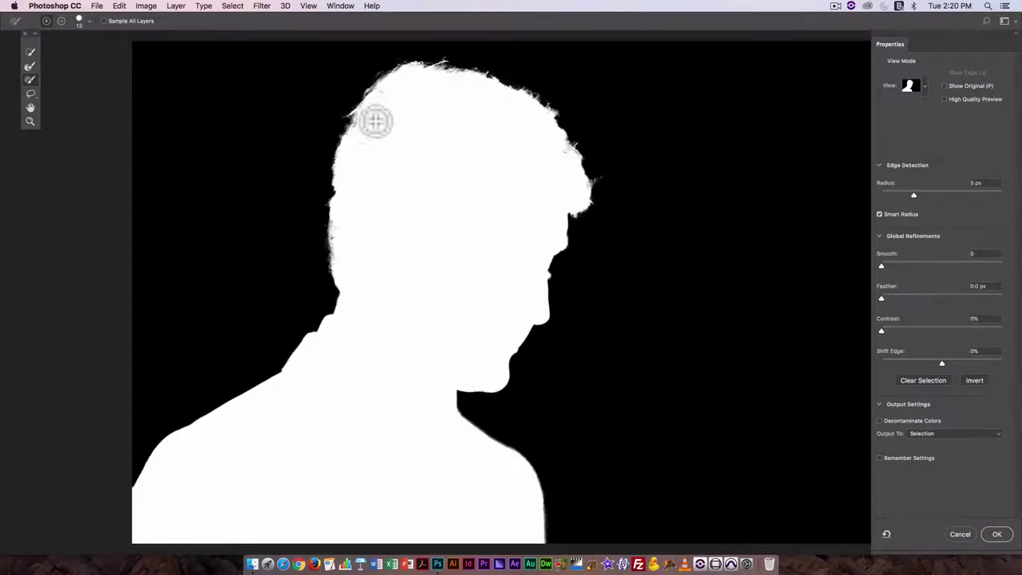
key("super+z")
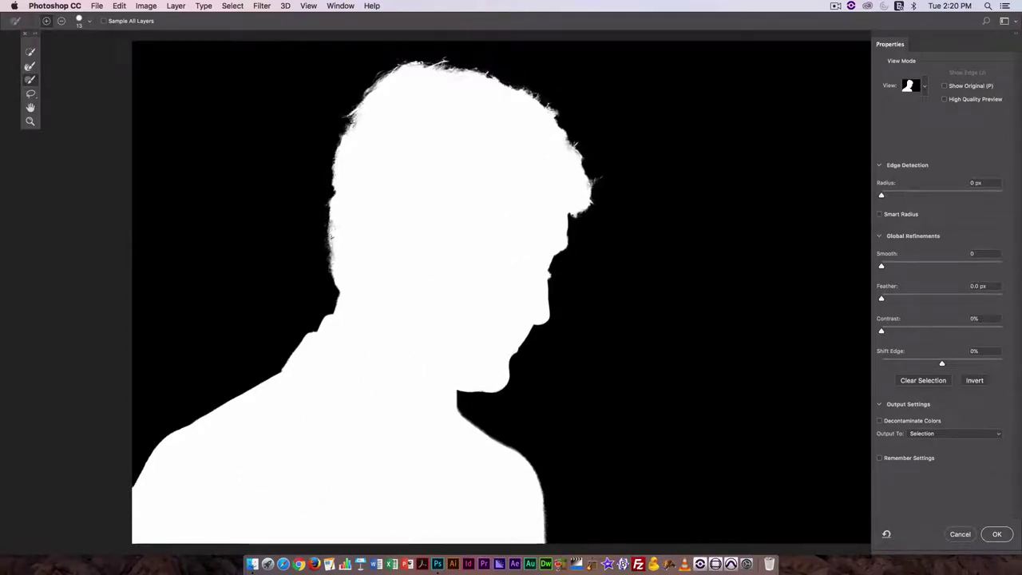
Return to Onion Skin view, enable Decontaminate Colors and output the cutout to New Layer with Layer Mask.
left_click(911, 86)
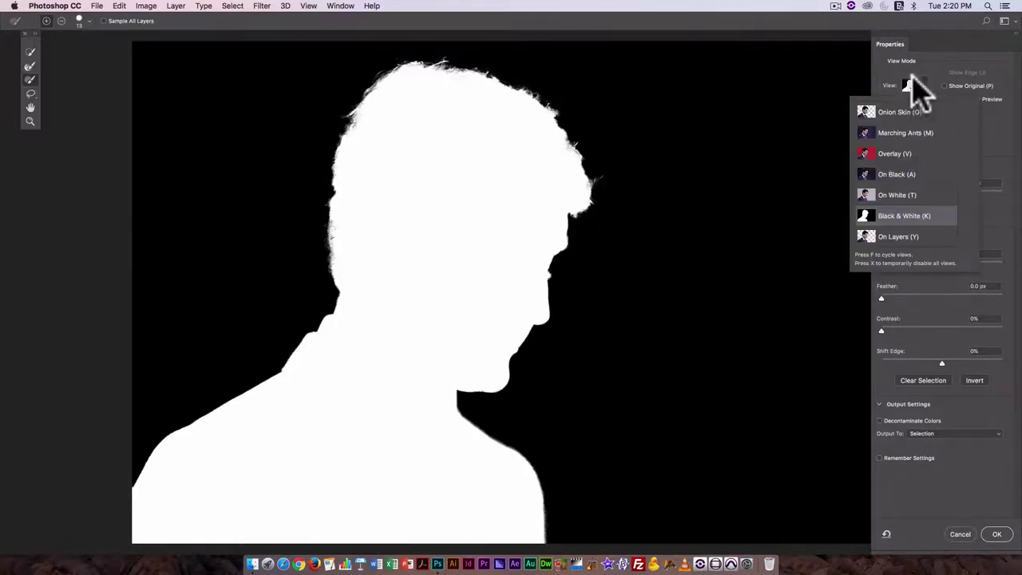
left_click(908, 116)
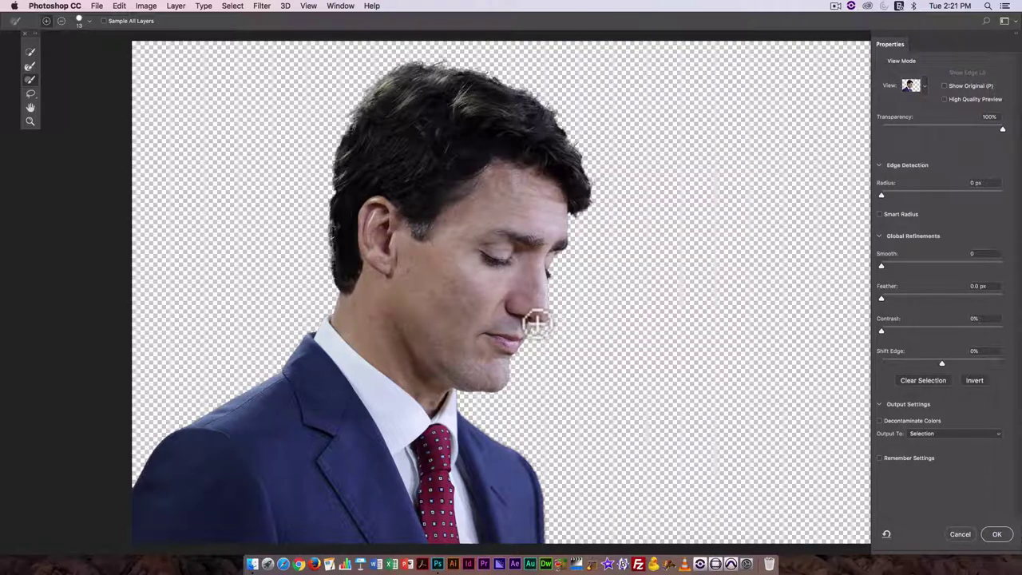
left_click(878, 419)
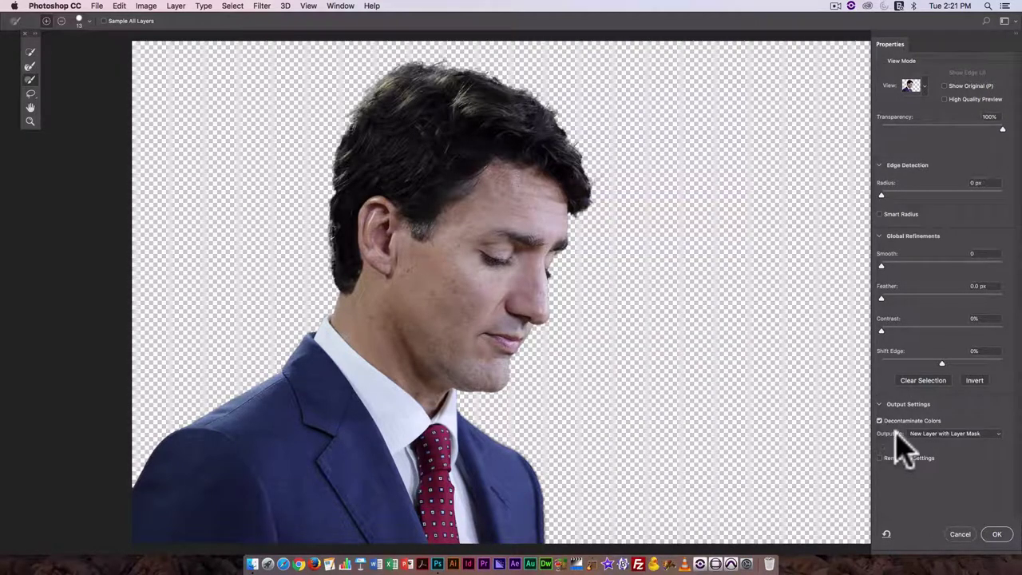
left_click(944, 433)
left_click(941, 435)
left_click(998, 535)
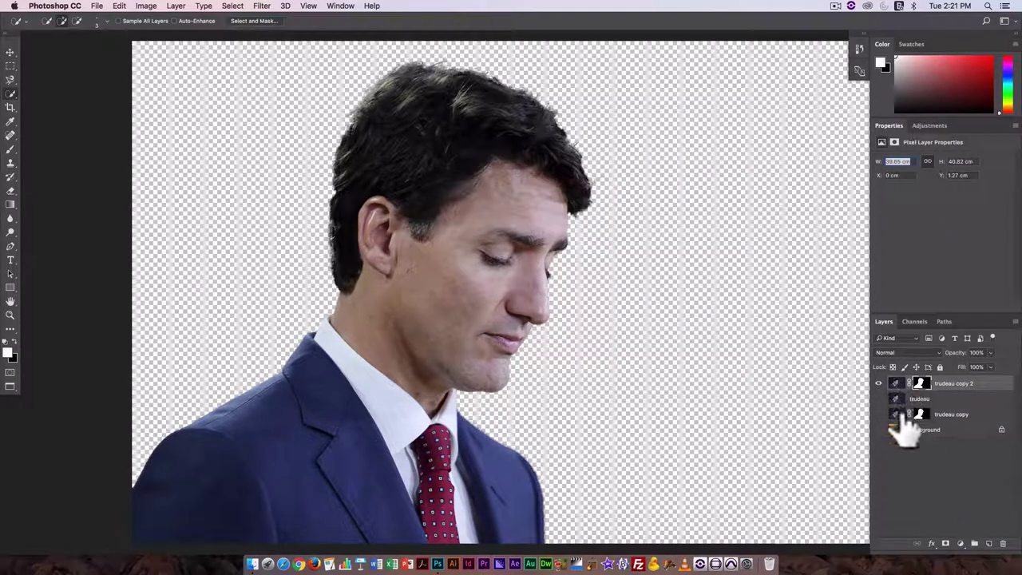
Make the orange-brown Background layer visible behind the masked cutout.
left_click_drag(891, 429, 936, 427)
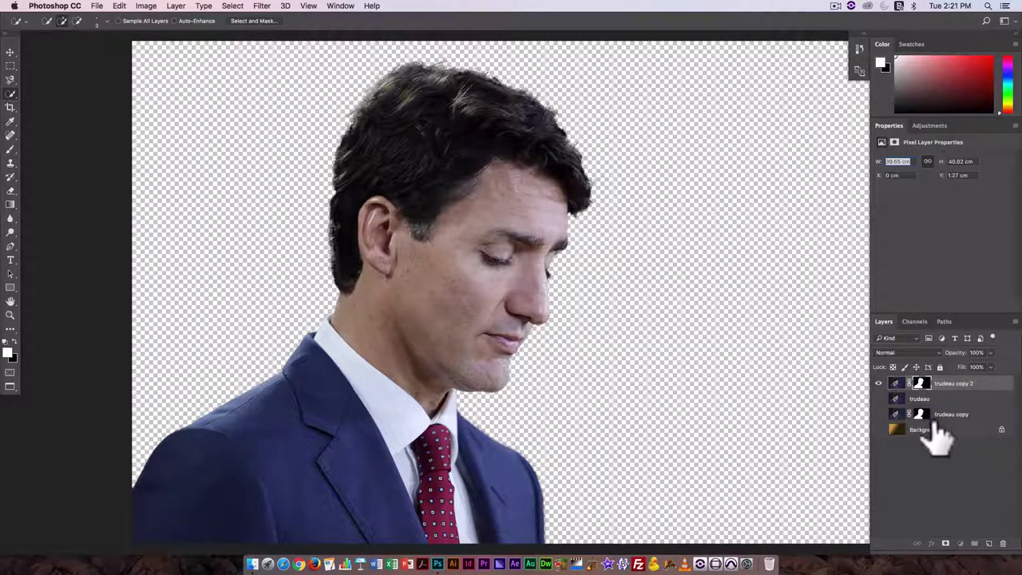
left_click(878, 430)
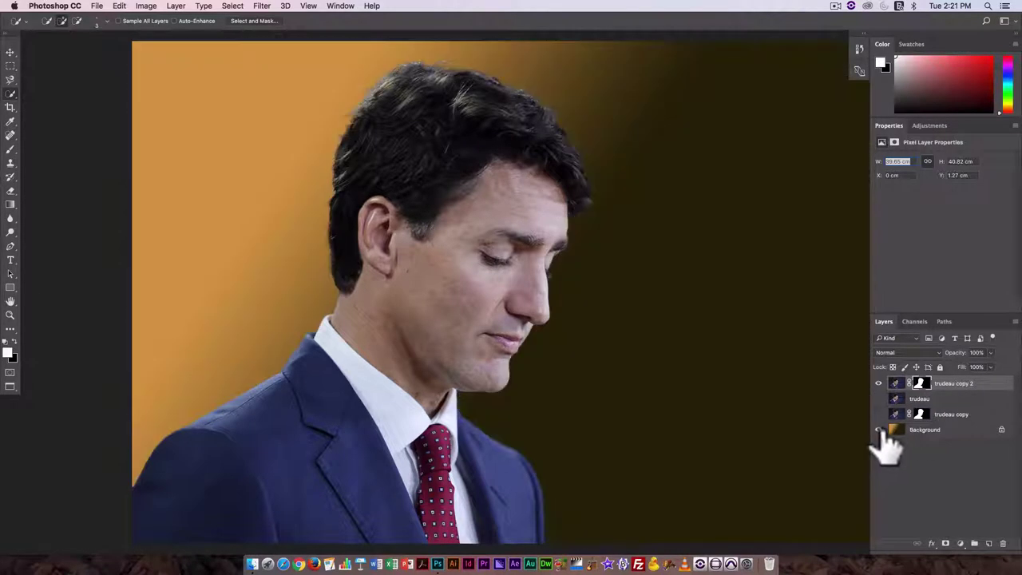
Reopen the top cutout's layer mask in Select and Mask, check it in Black & White view and output it to Layer Mask.
left_click(920, 384)
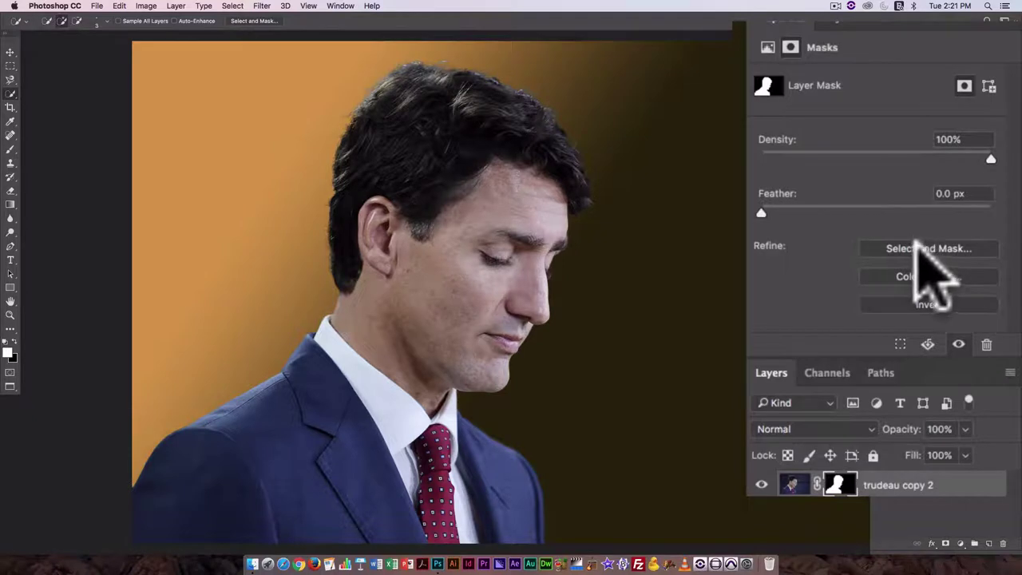
left_click(965, 253)
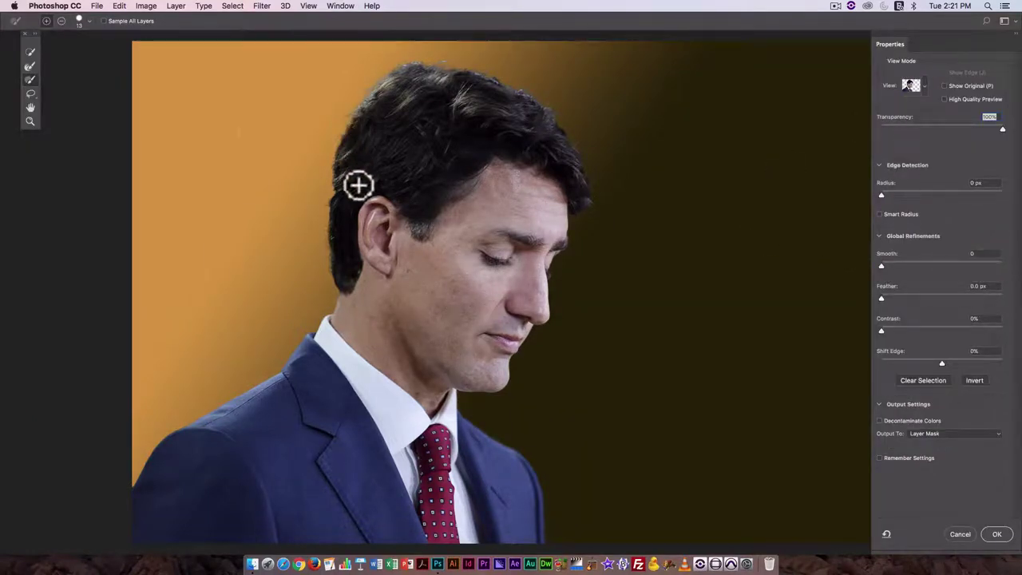
left_click(30, 67)
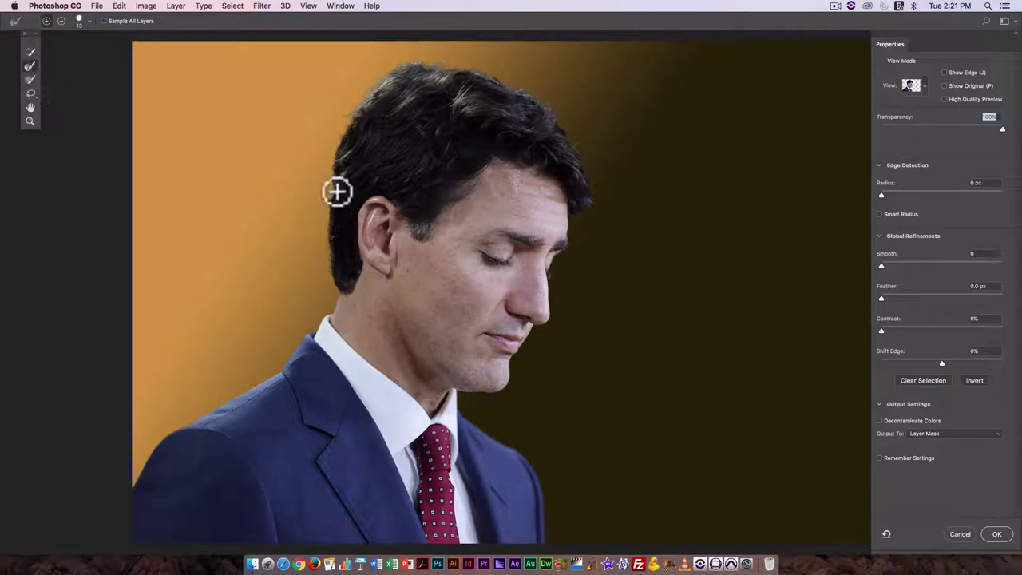
left_click(883, 214)
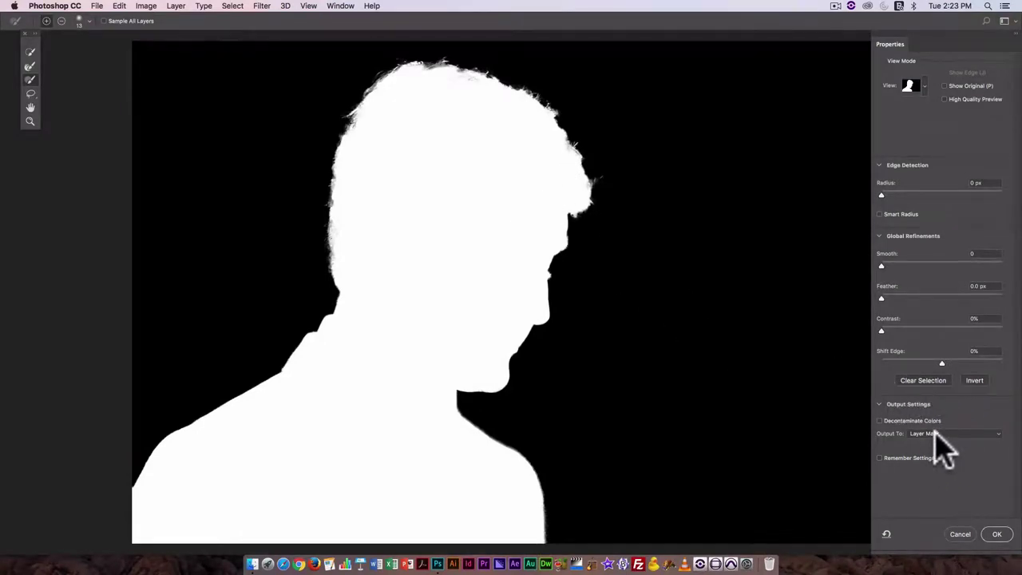
left_click(998, 534)
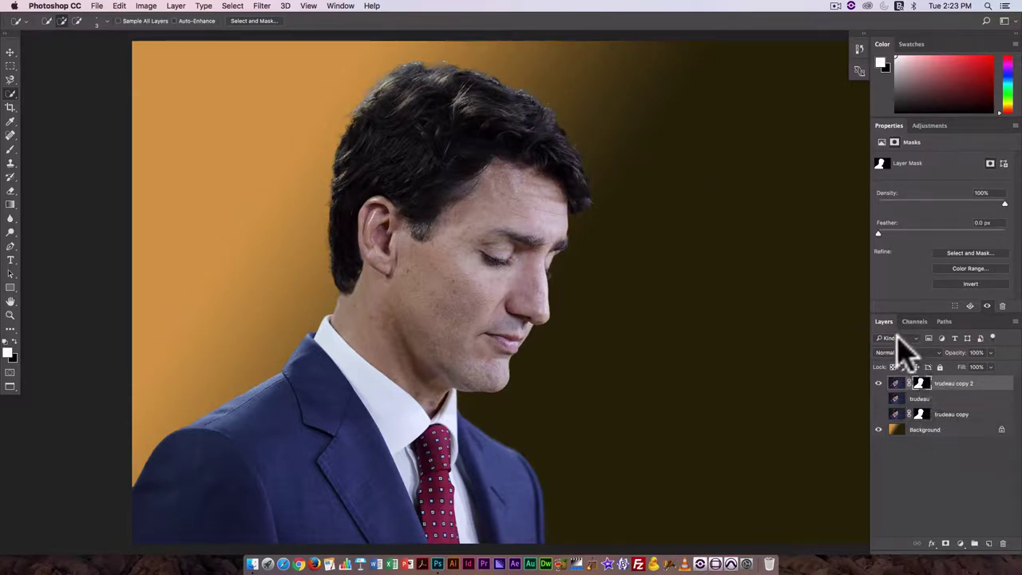
Disable and re-enable the top cutout's layer mask twice to compare the original photo with the masked result.
left_click(922, 383, "shift")
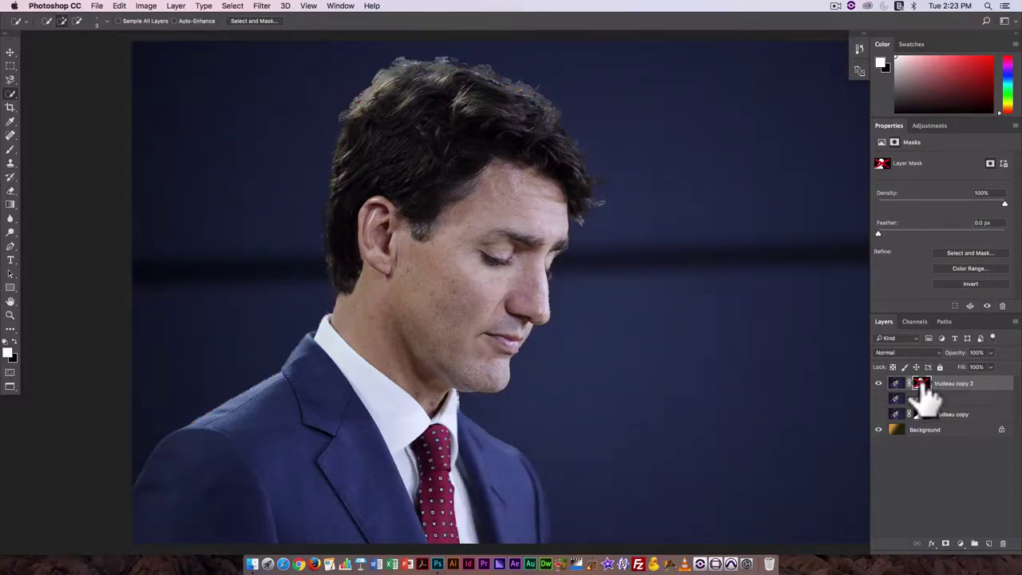
left_click(922, 383, "shift")
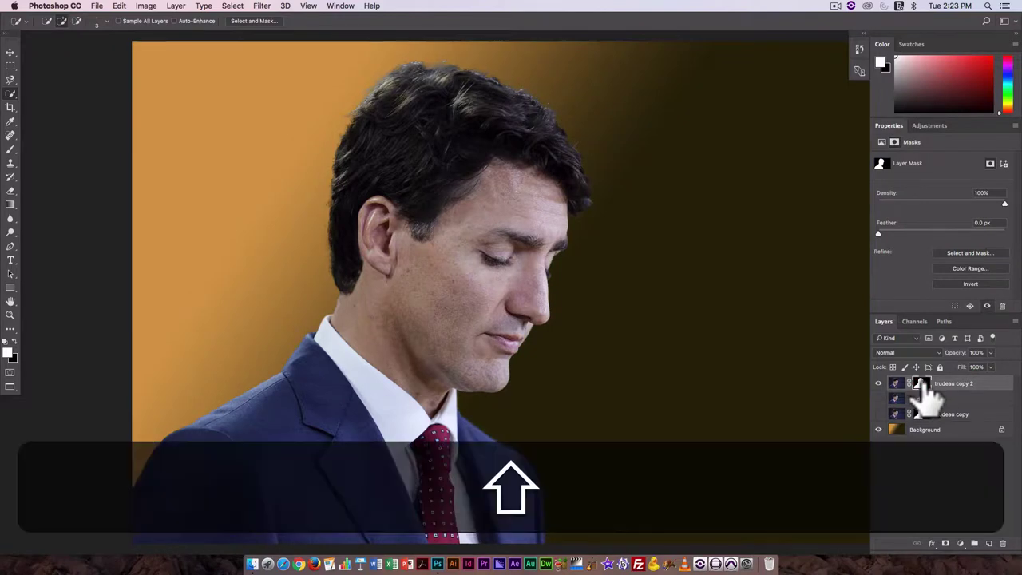
left_click(923, 383, "shift")
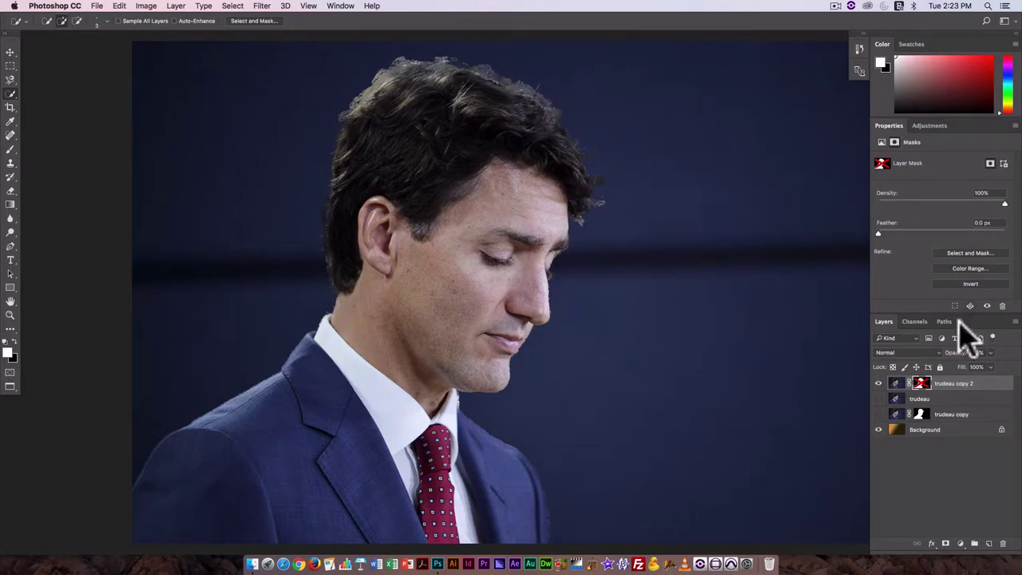
left_click(920, 384, "shift")
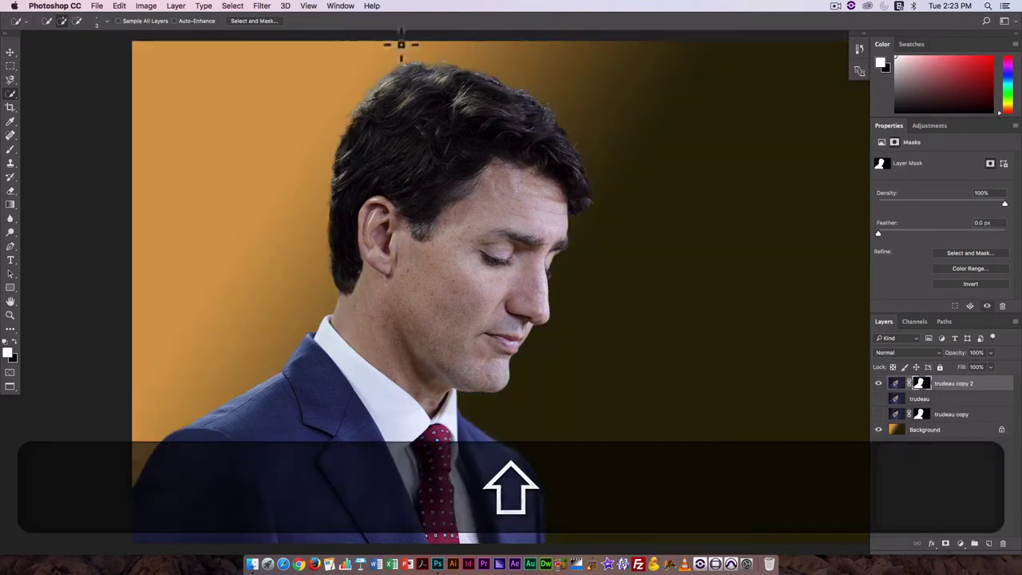